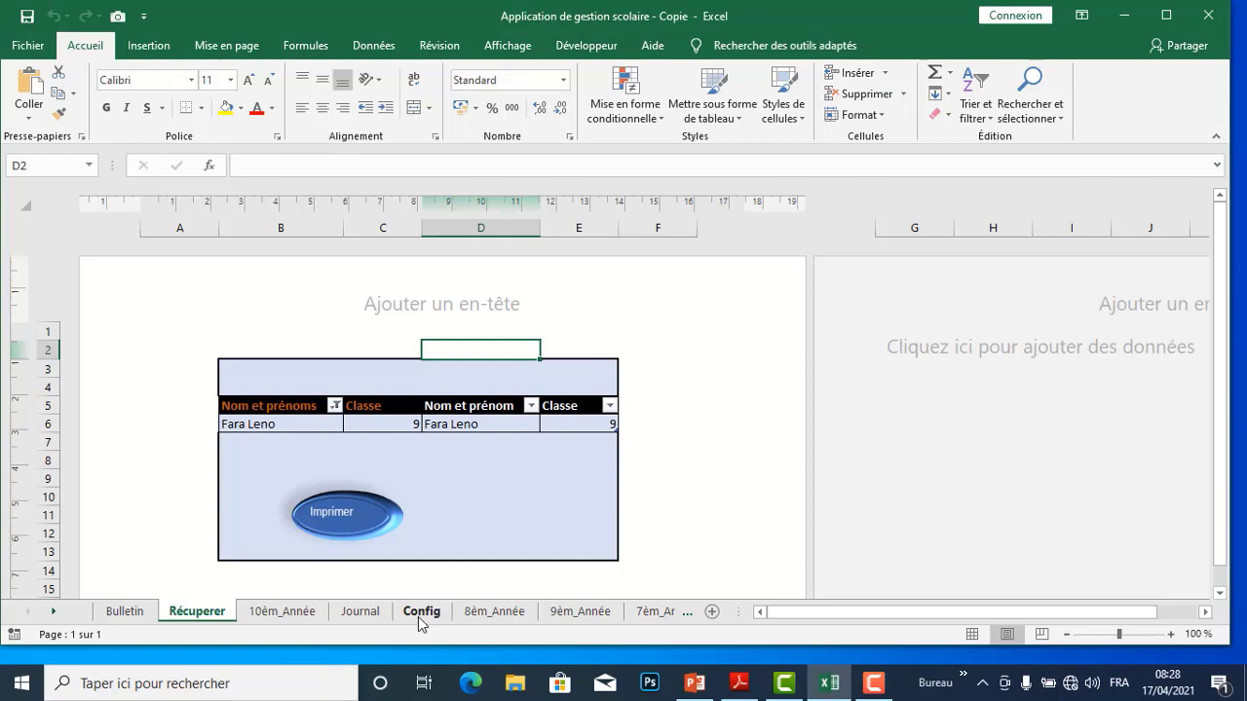
- Look through the Config, Journal, 10èm_Année and Récuperer sheets to see how the workbook is organised
click(422, 614)
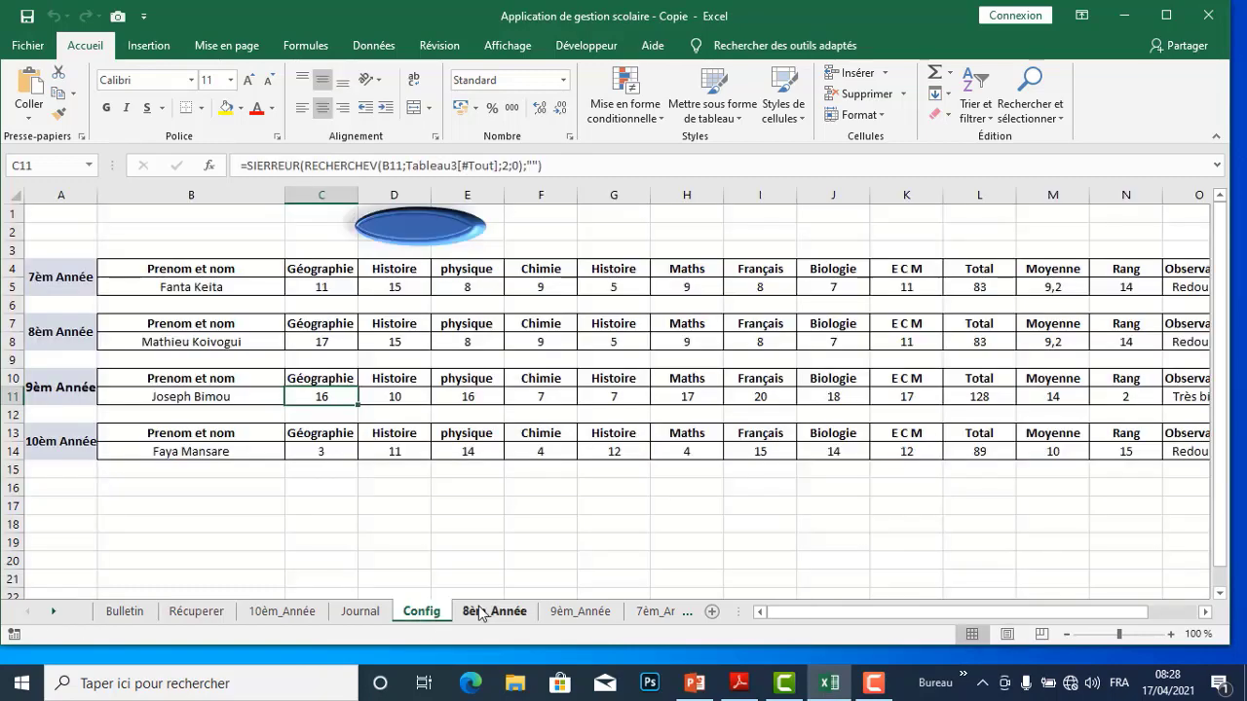
click(361, 612)
click(291, 612)
click(230, 613)
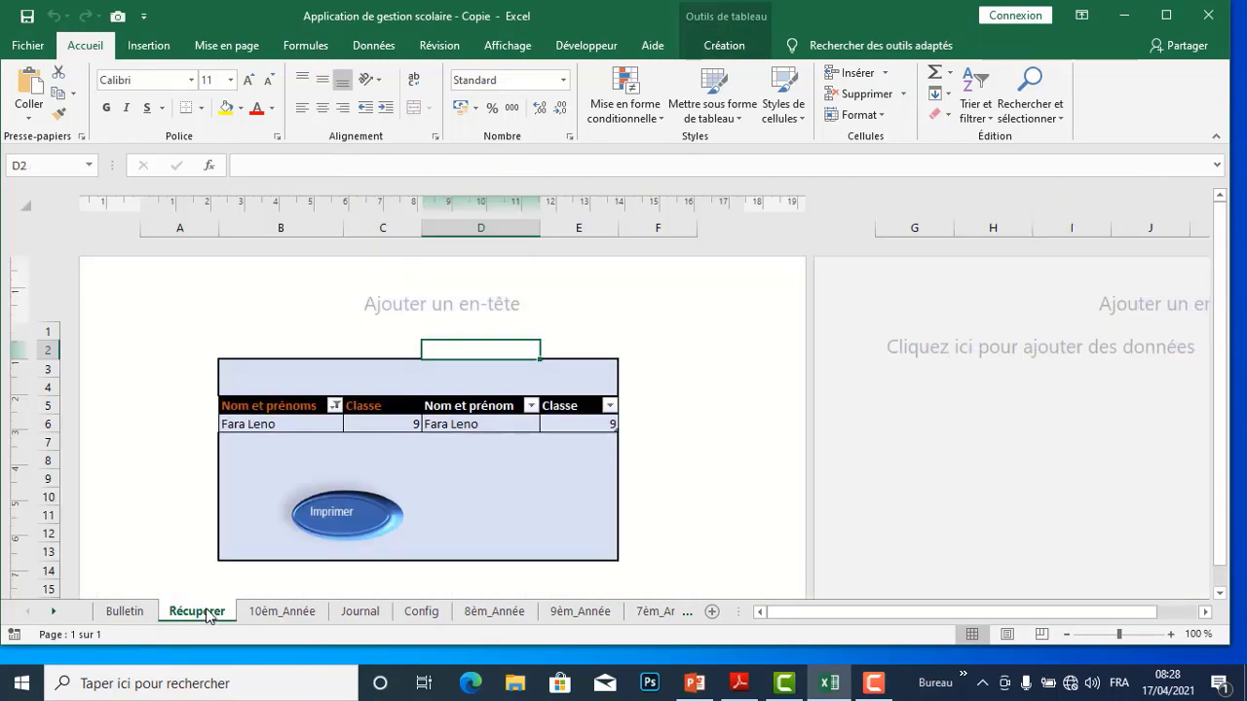
click(359, 614)
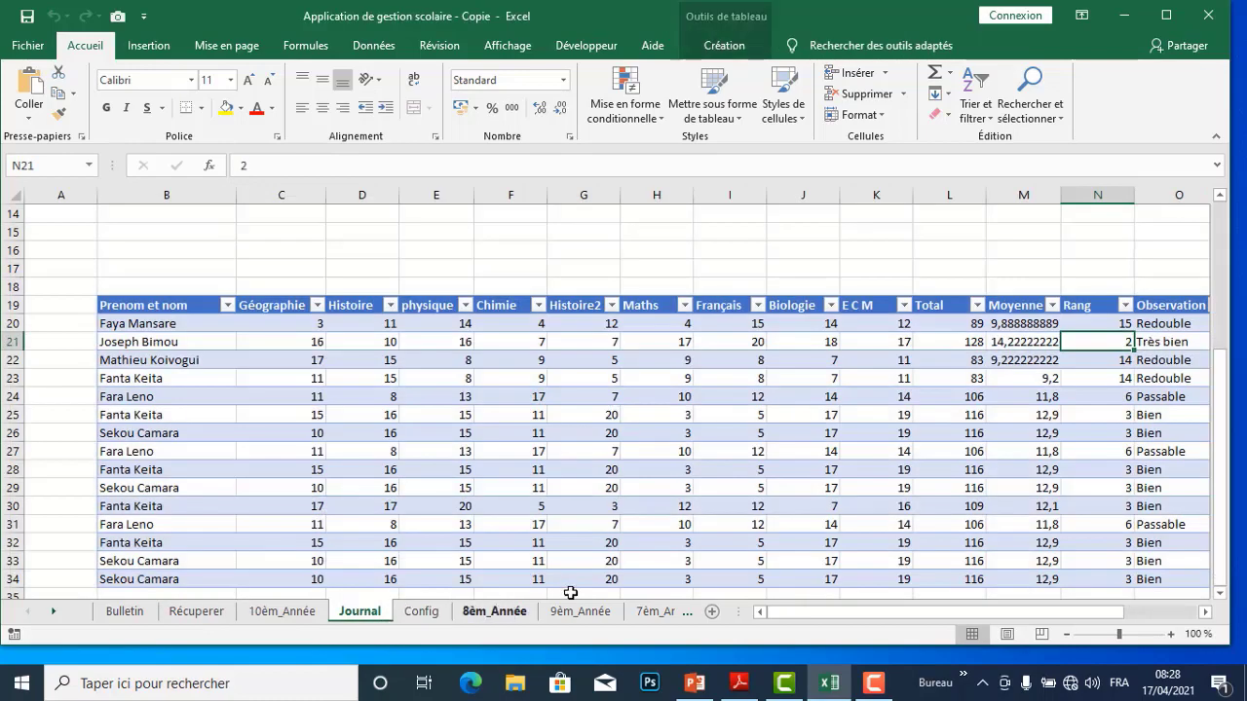
click(695, 283)
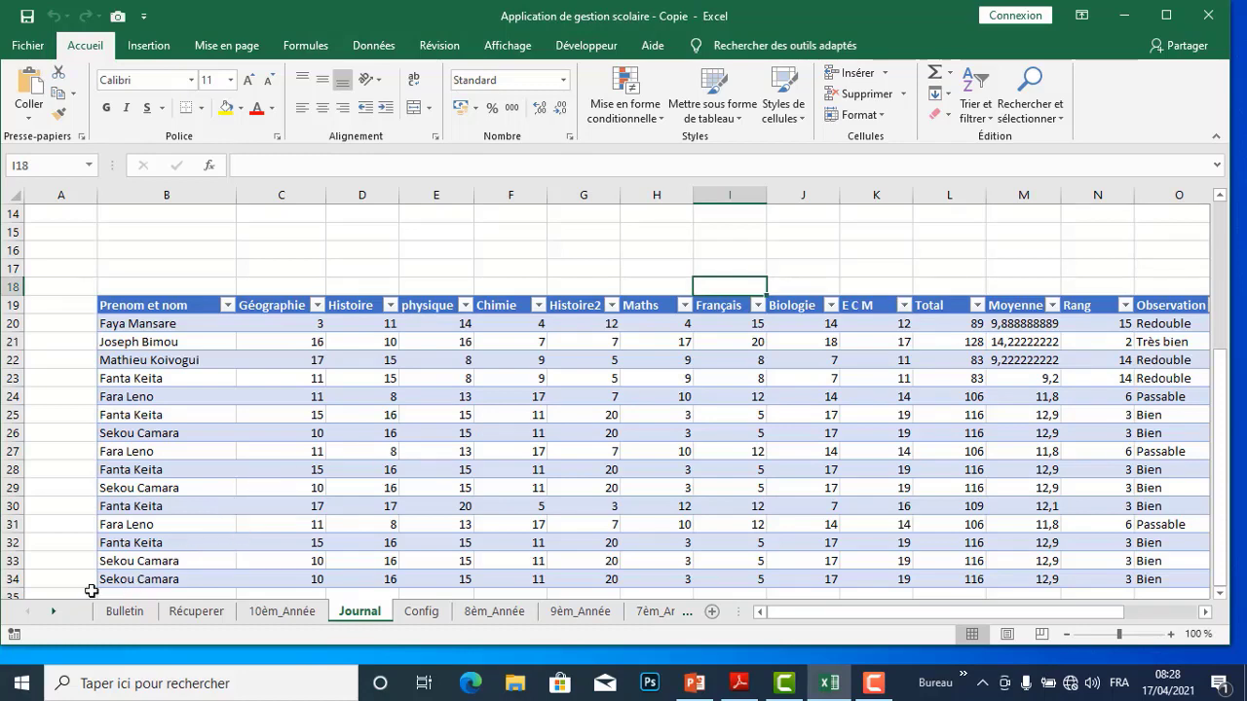
click(53, 612)
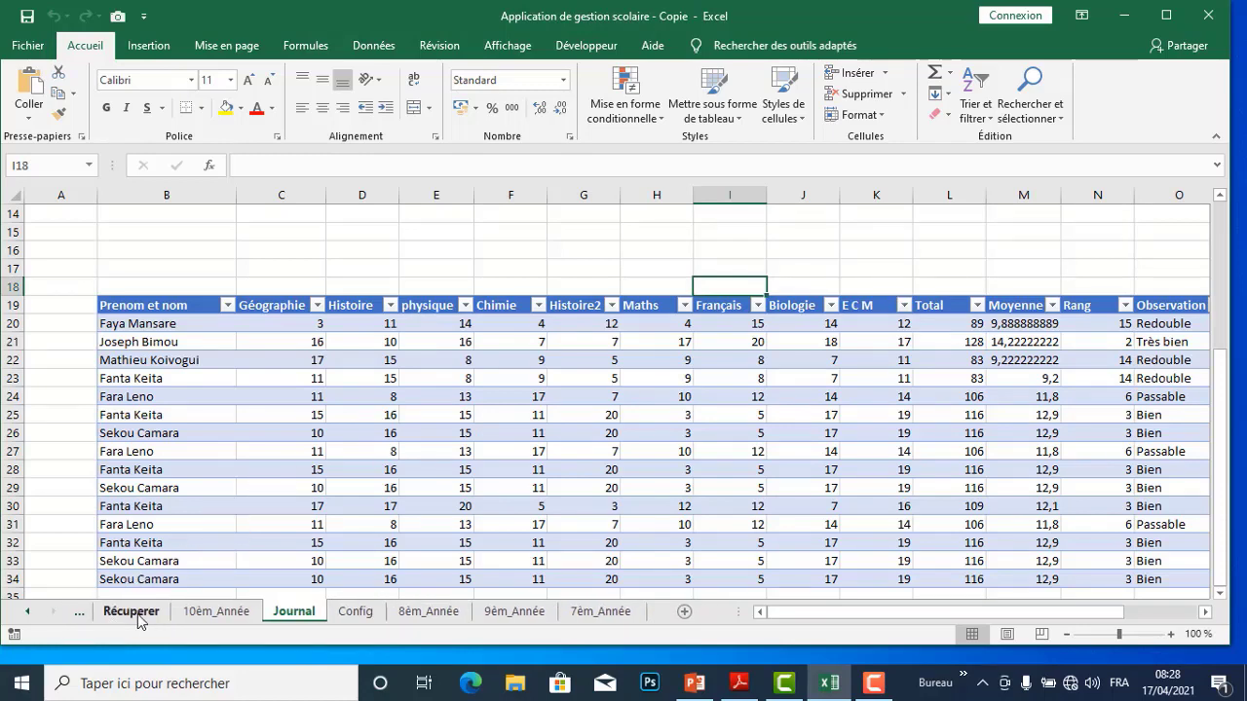
click(136, 614)
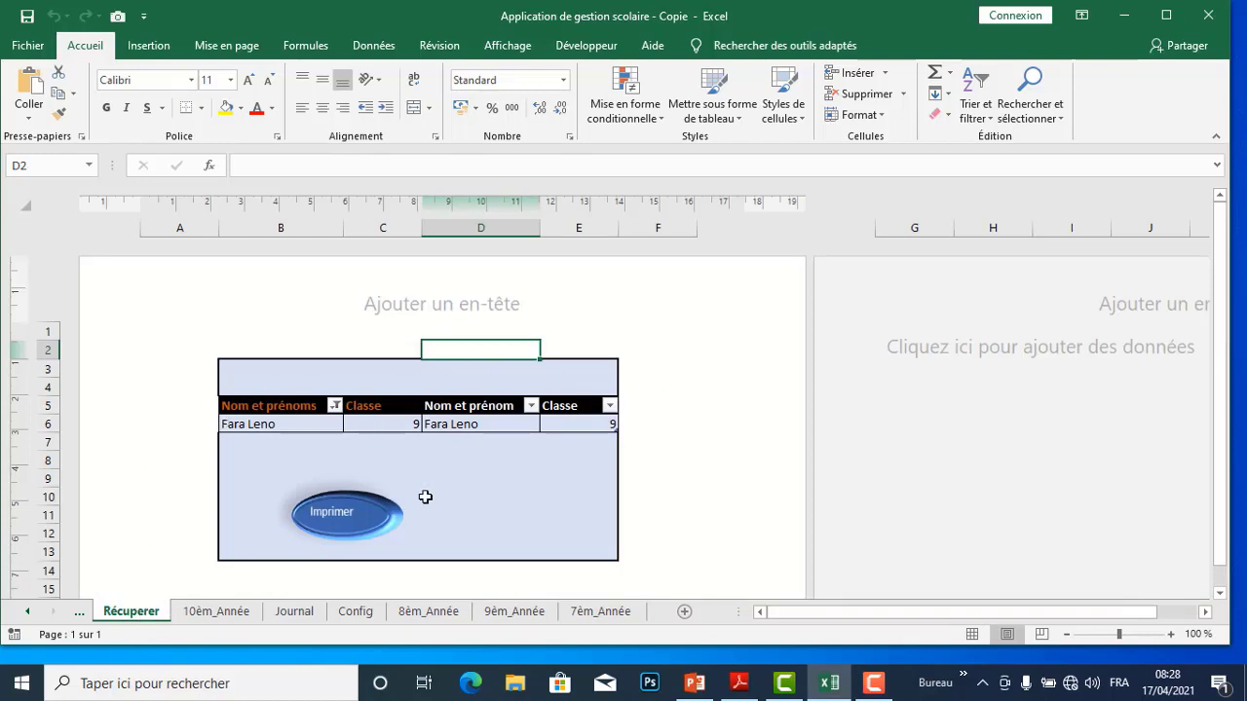
- Examine the student selection cell D6 in Récuperer, the full records table in Journal and the class tables in Config
click(475, 425)
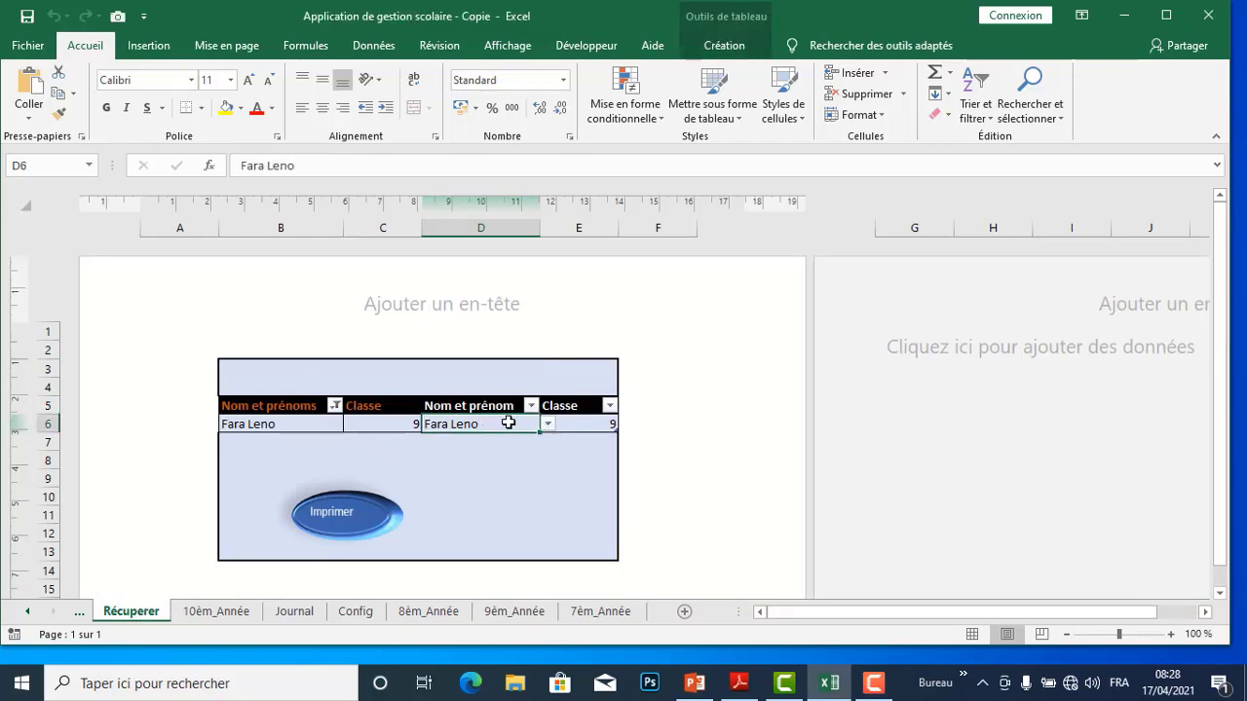
click(307, 616)
scroll(509, 468, down, 3)
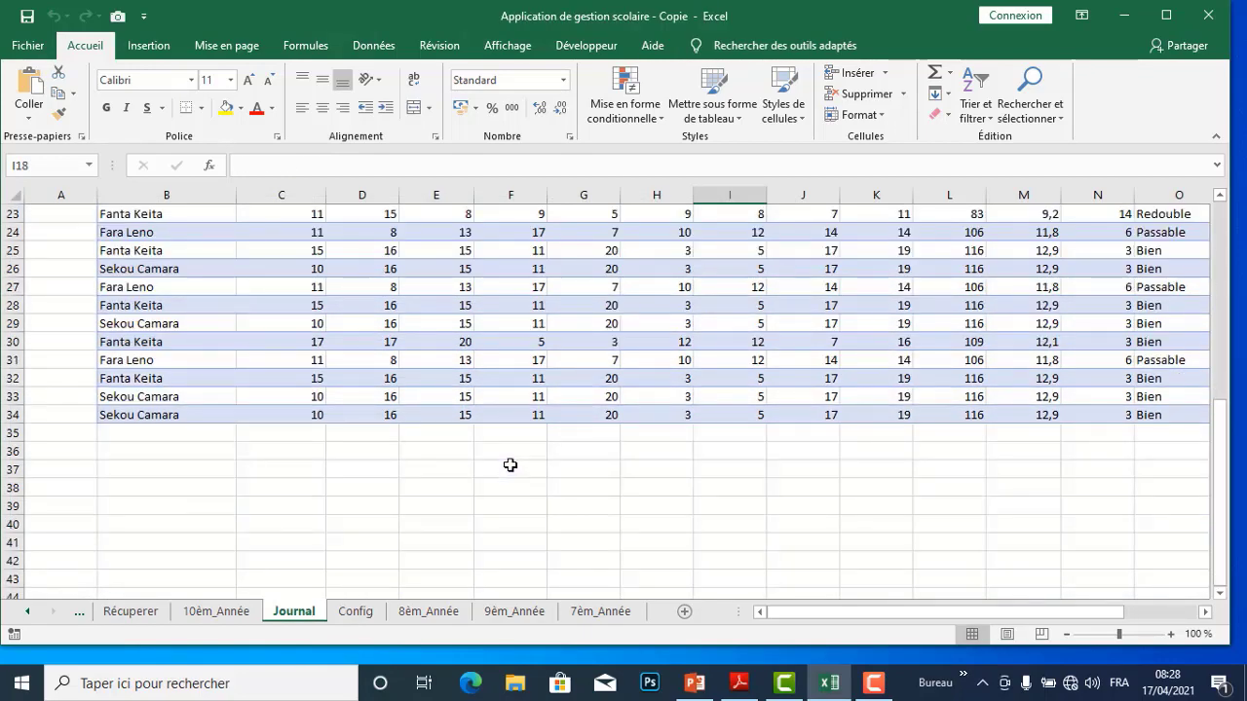
scroll(509, 465, up, 3)
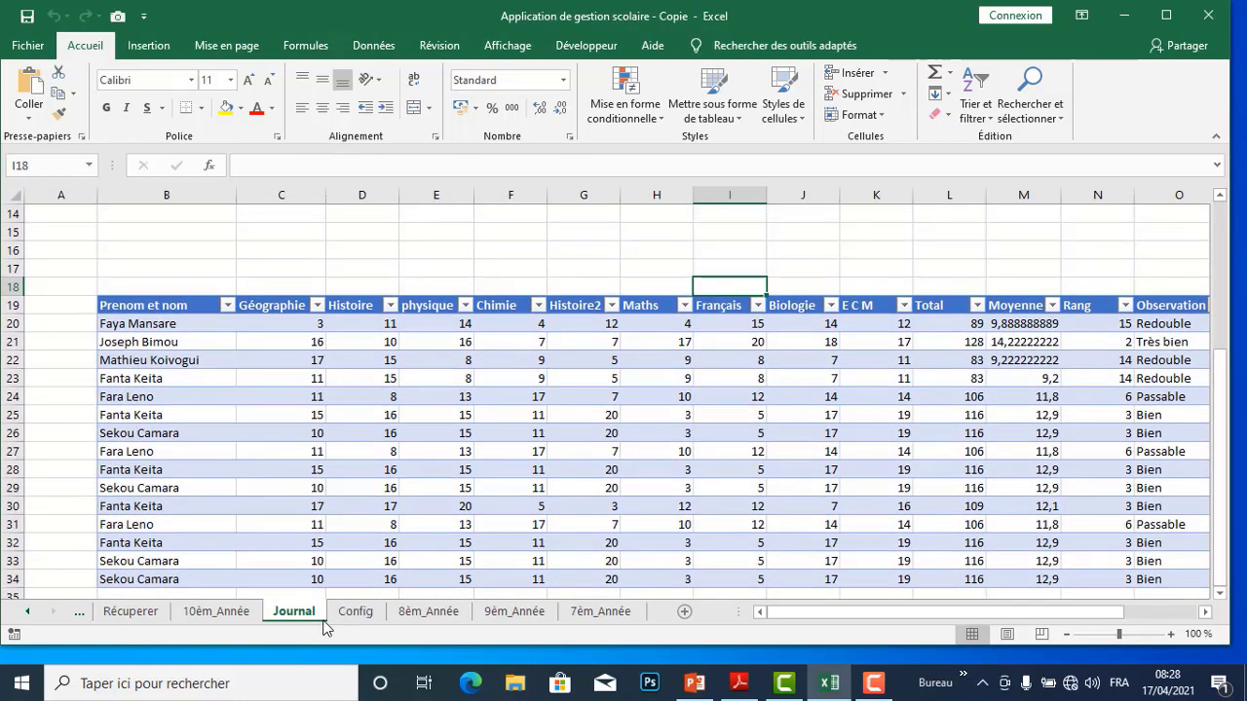
click(363, 613)
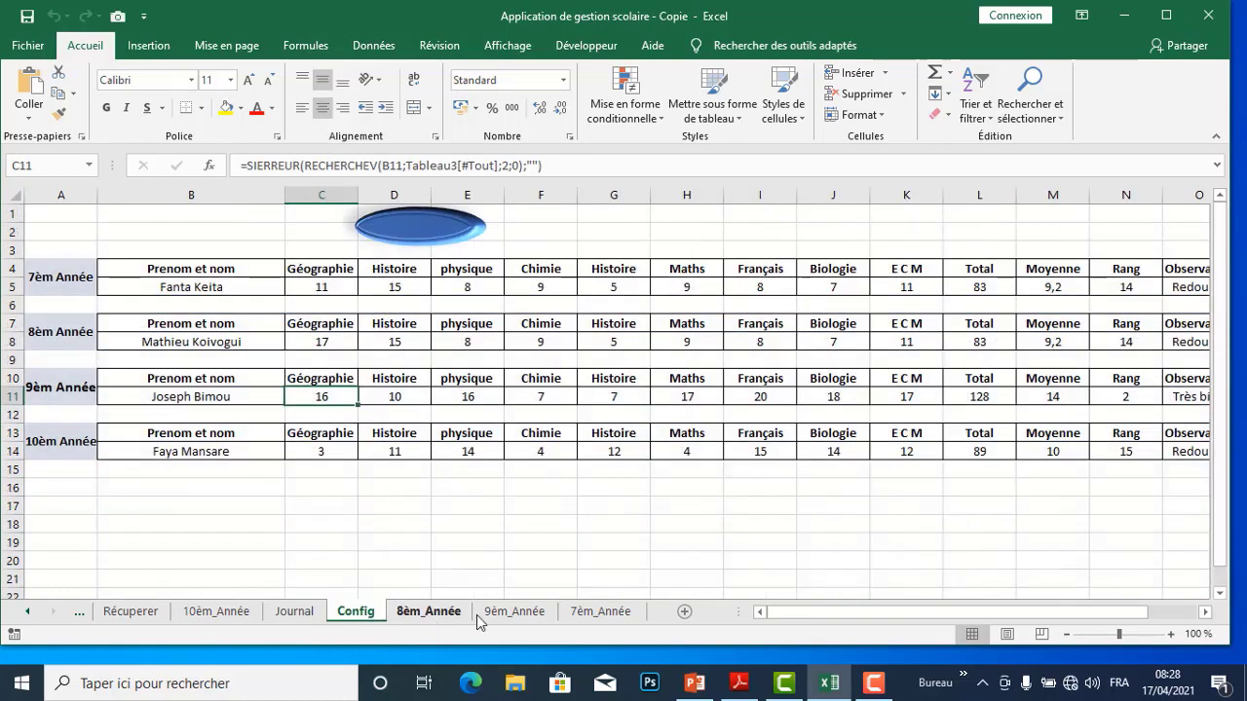
- Examine the report card on the Bulletin sheet, from its heading and student details to the marks table
click(36, 613)
click(114, 612)
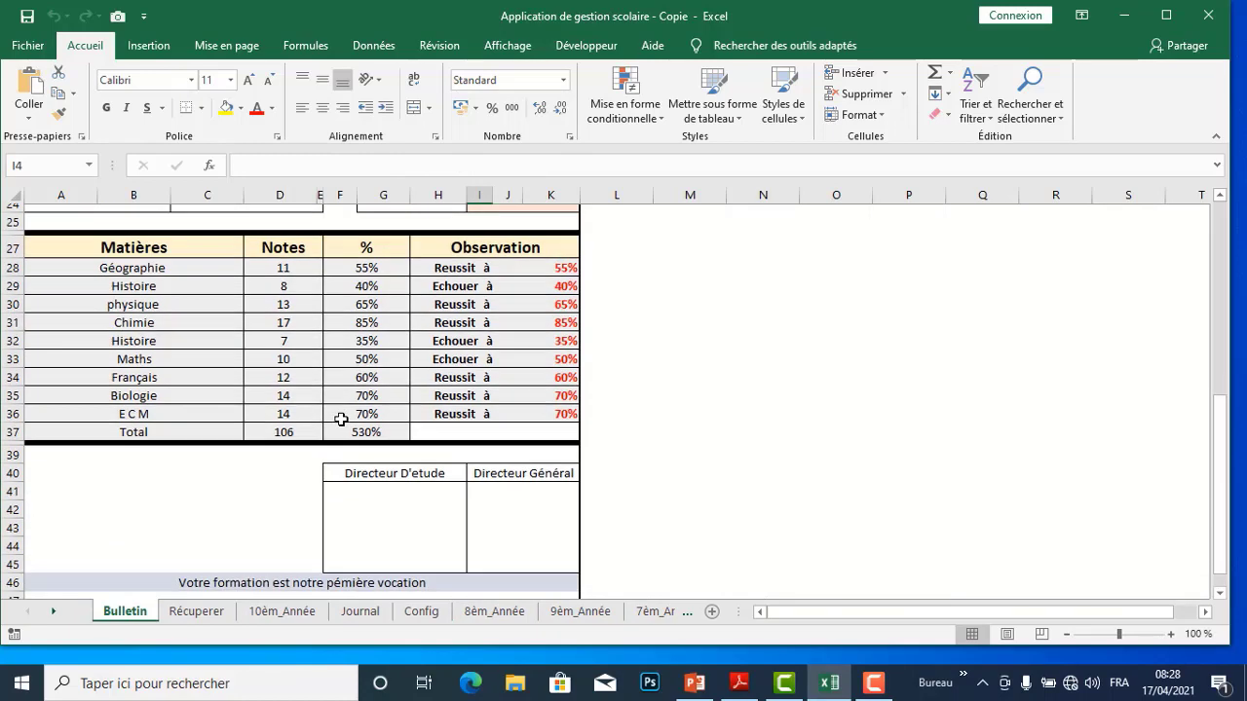
scroll(341, 419, up, 6)
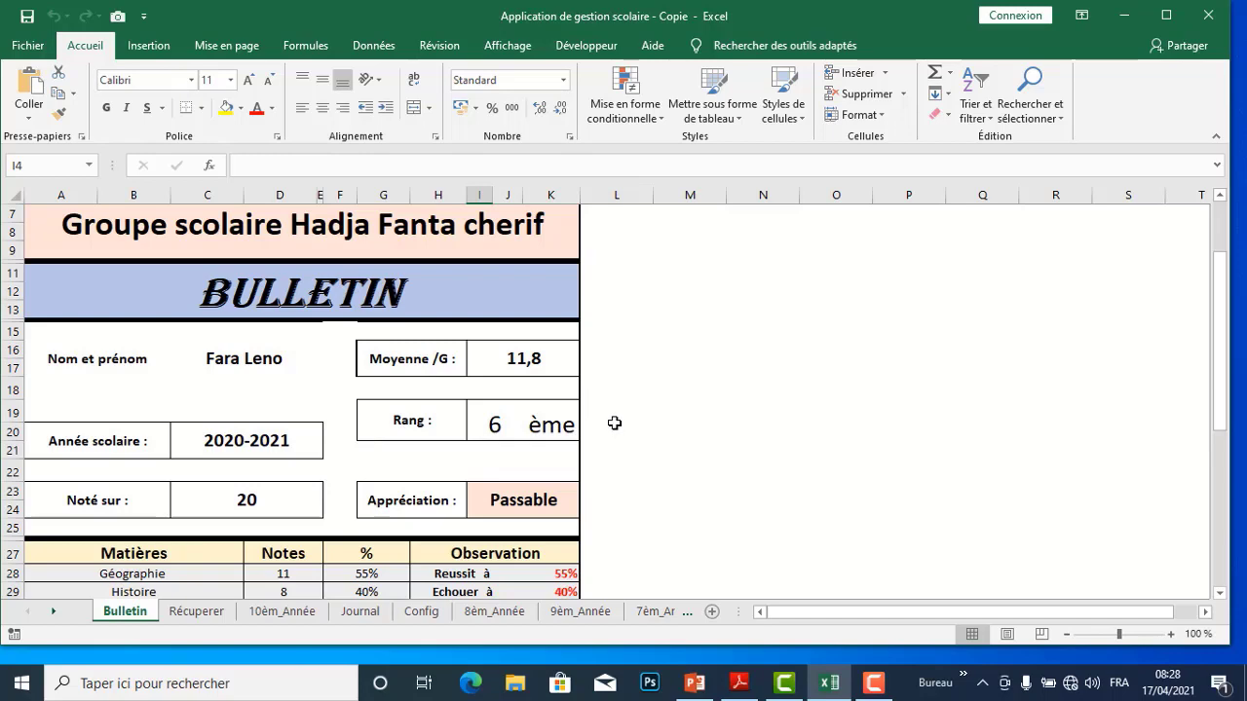
scroll(564, 499, down, 4)
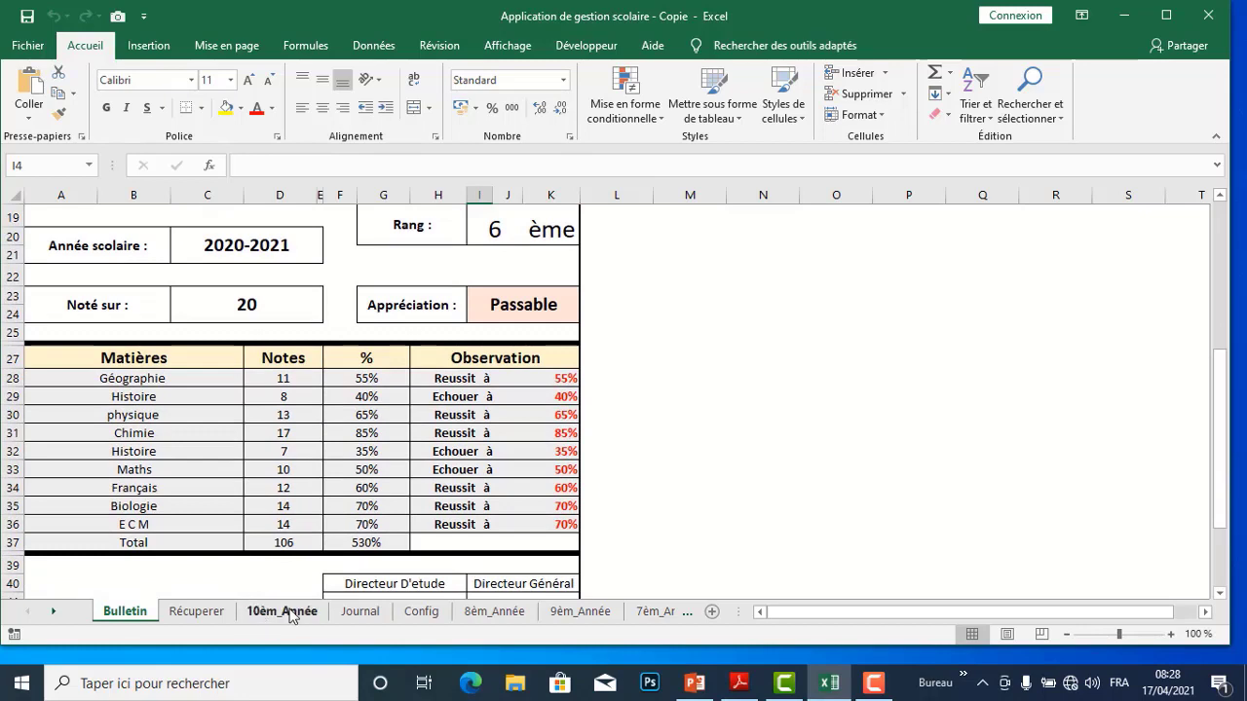
- Choose the first student in the list for cell D6 of the Récuperer sheet
click(217, 614)
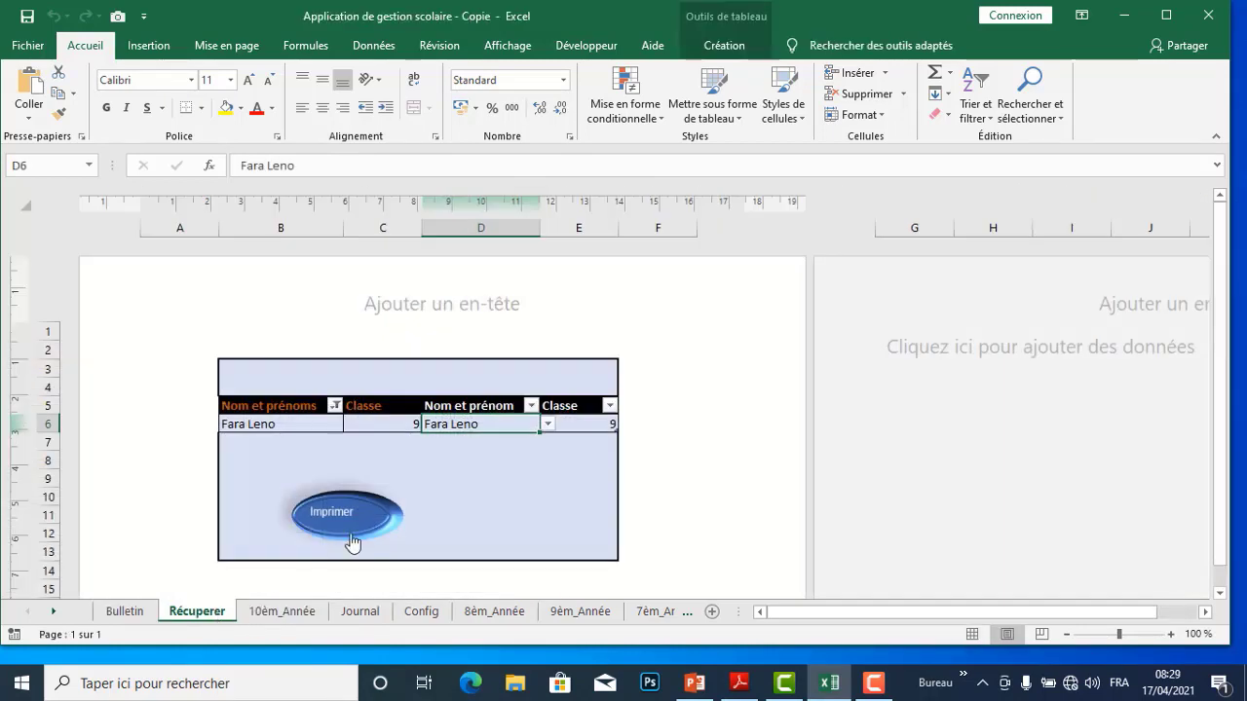
click(549, 424)
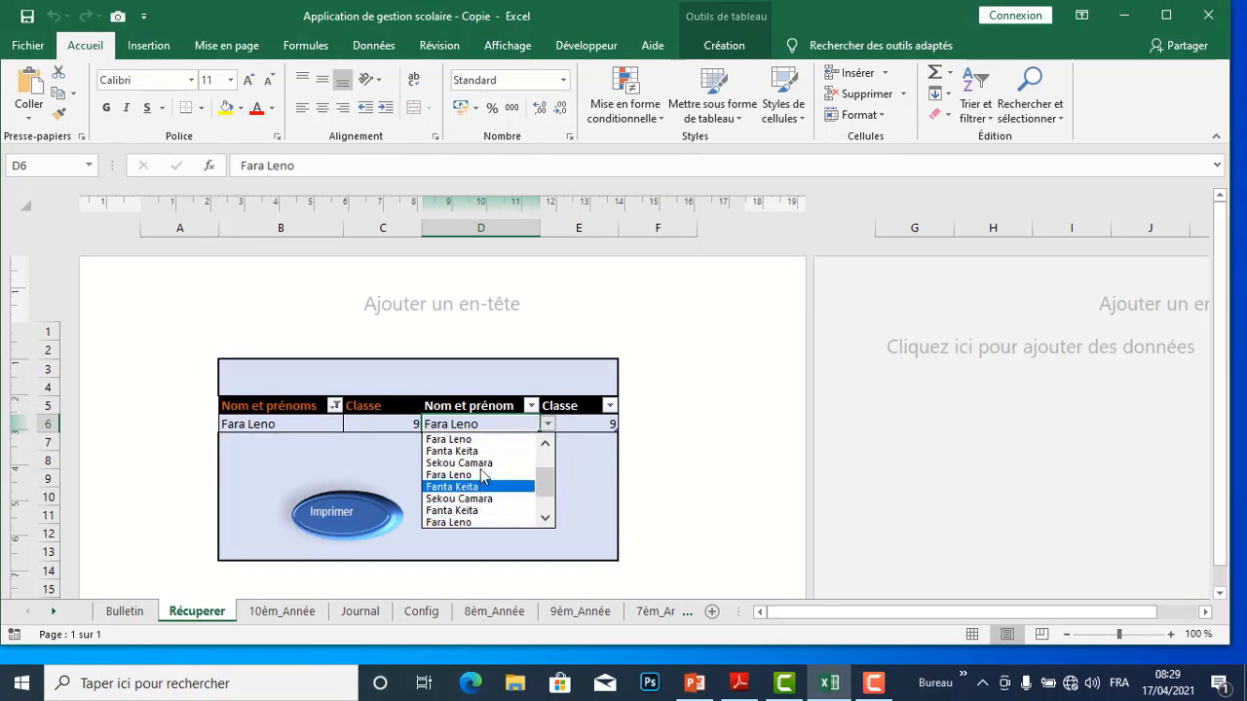
click(544, 443)
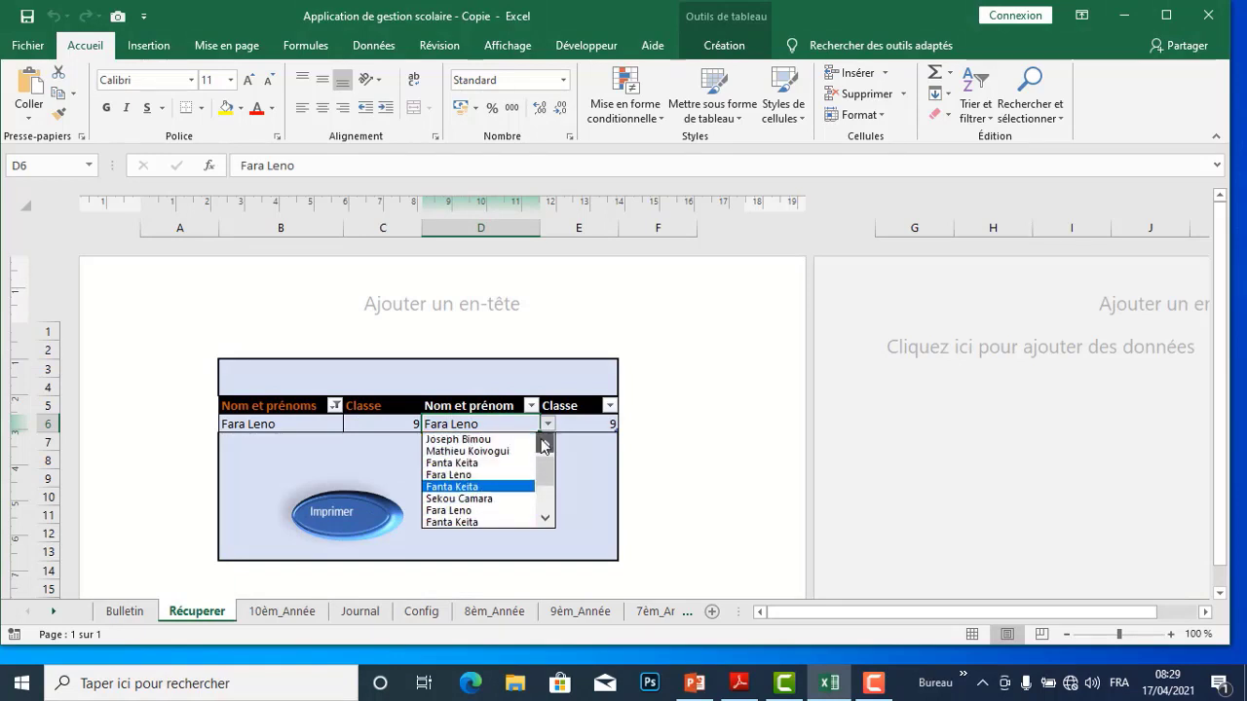
click(544, 443)
click(494, 439)
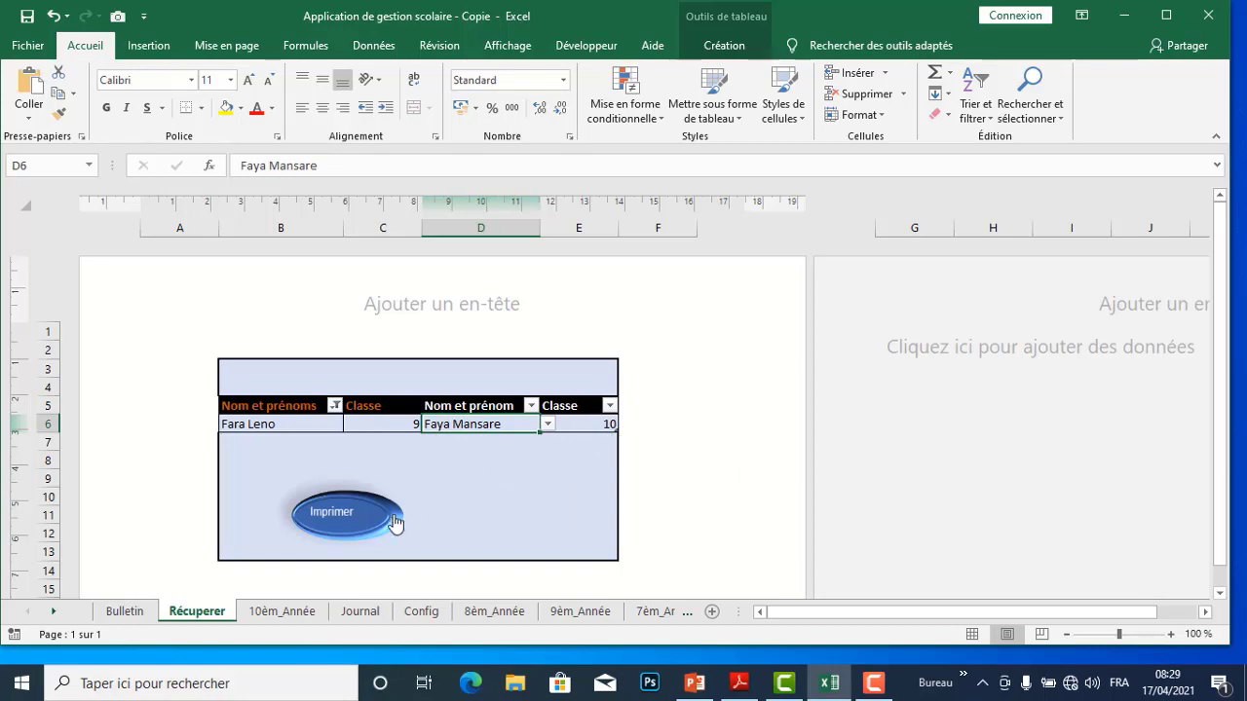
- Check the selected student's average, rank, appreciation and subject marks on the Bulletin sheet
click(124, 613)
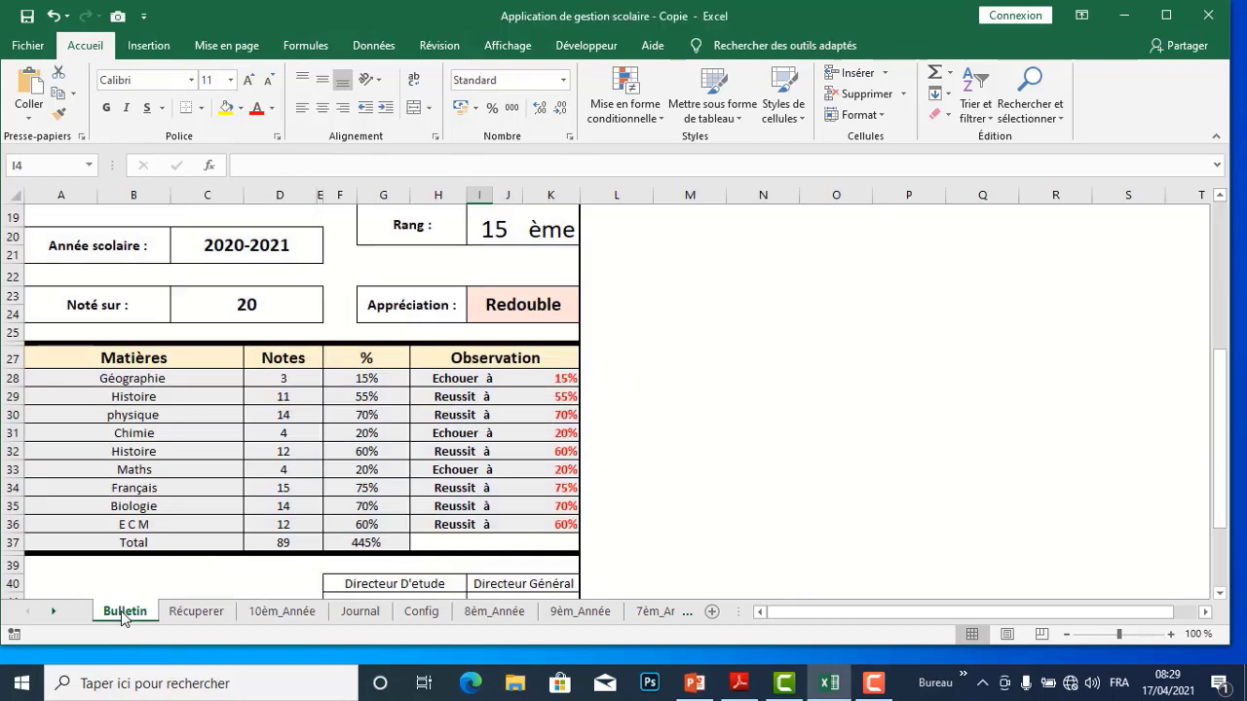
scroll(392, 352, up, 4)
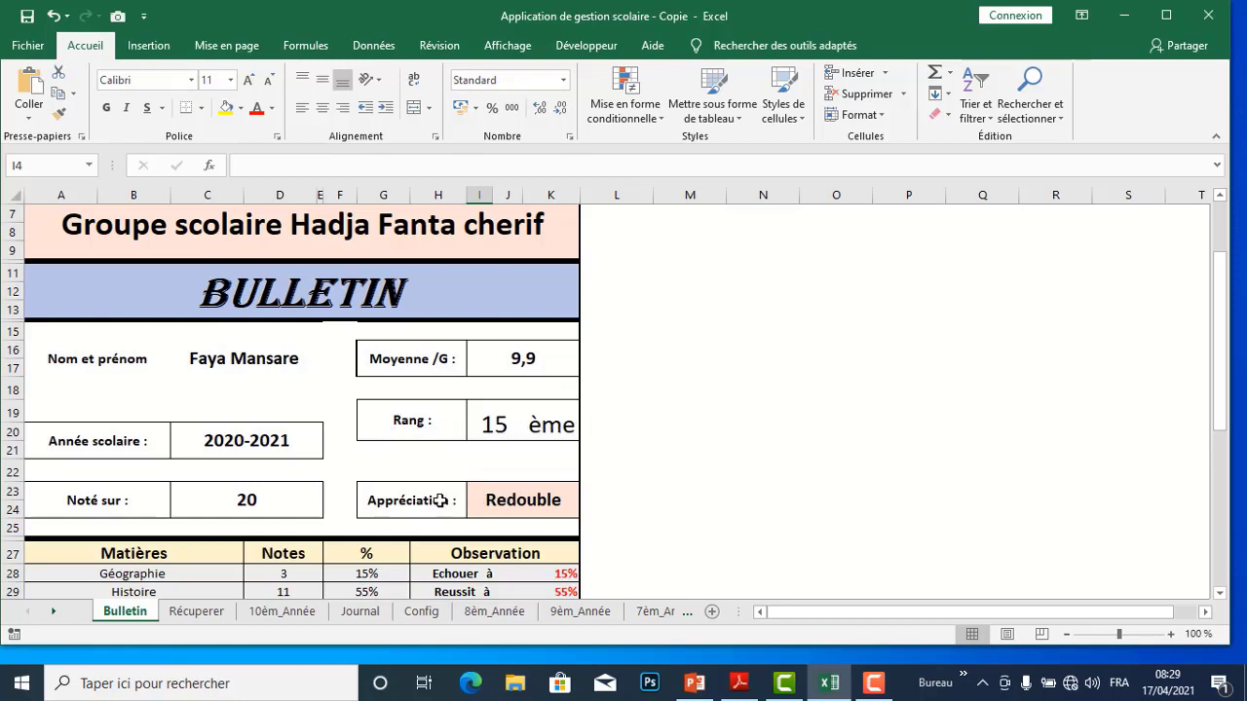
scroll(402, 504, down, 2)
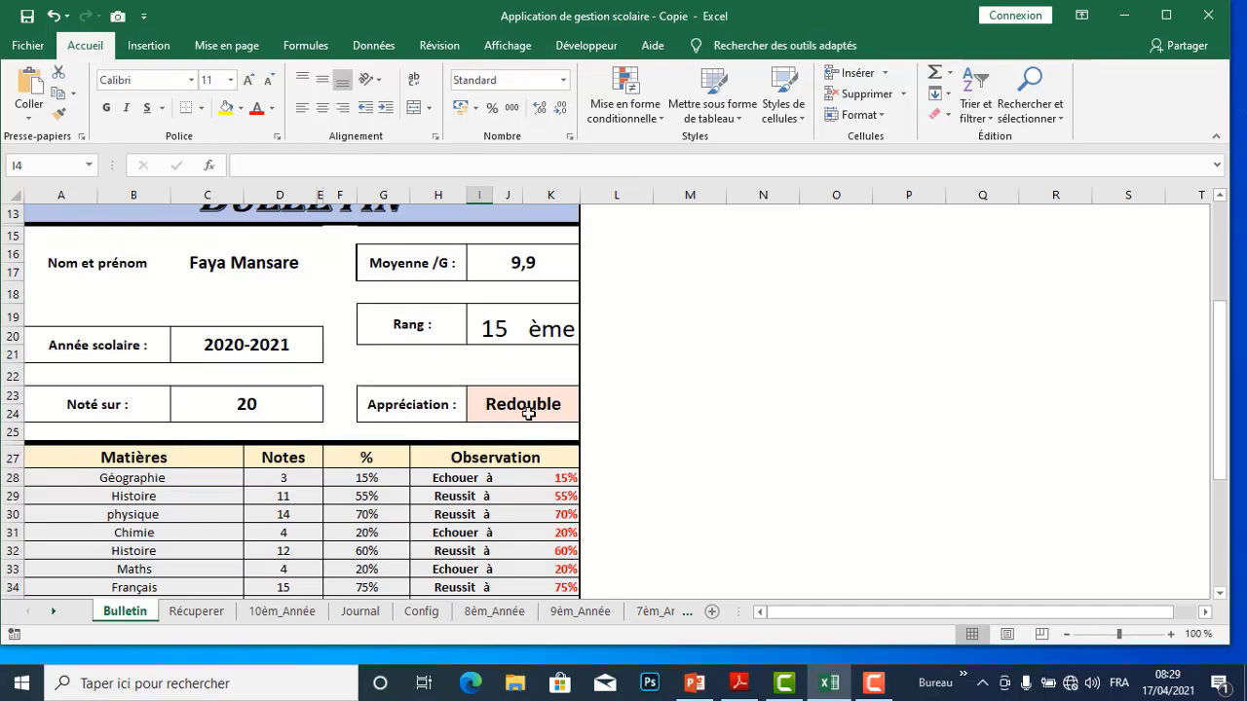
scroll(525, 409, up, 2)
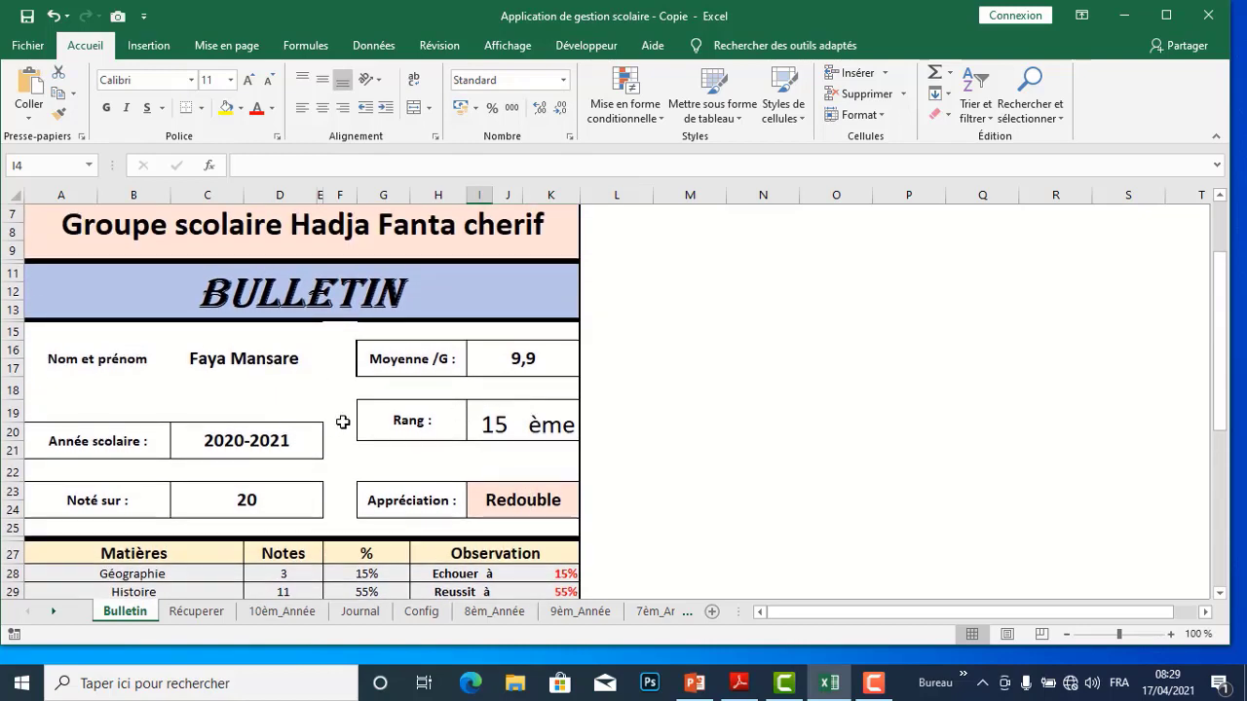
scroll(372, 464, down, 1)
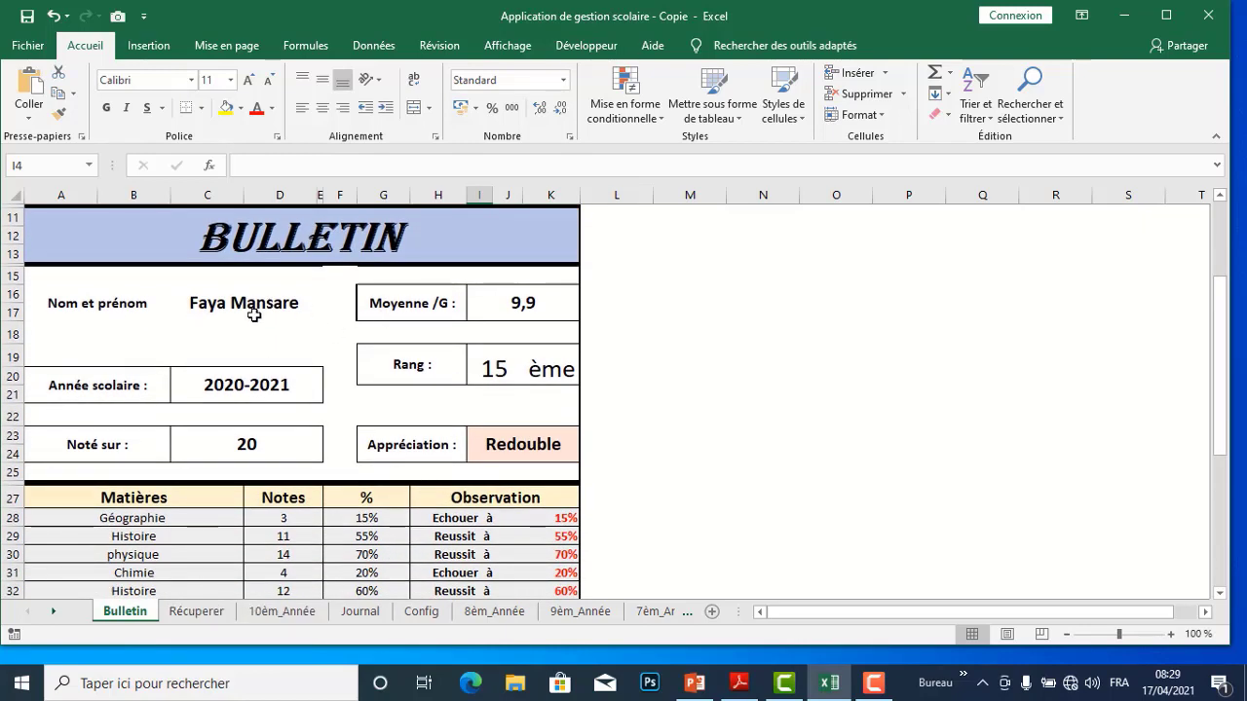
click(232, 337)
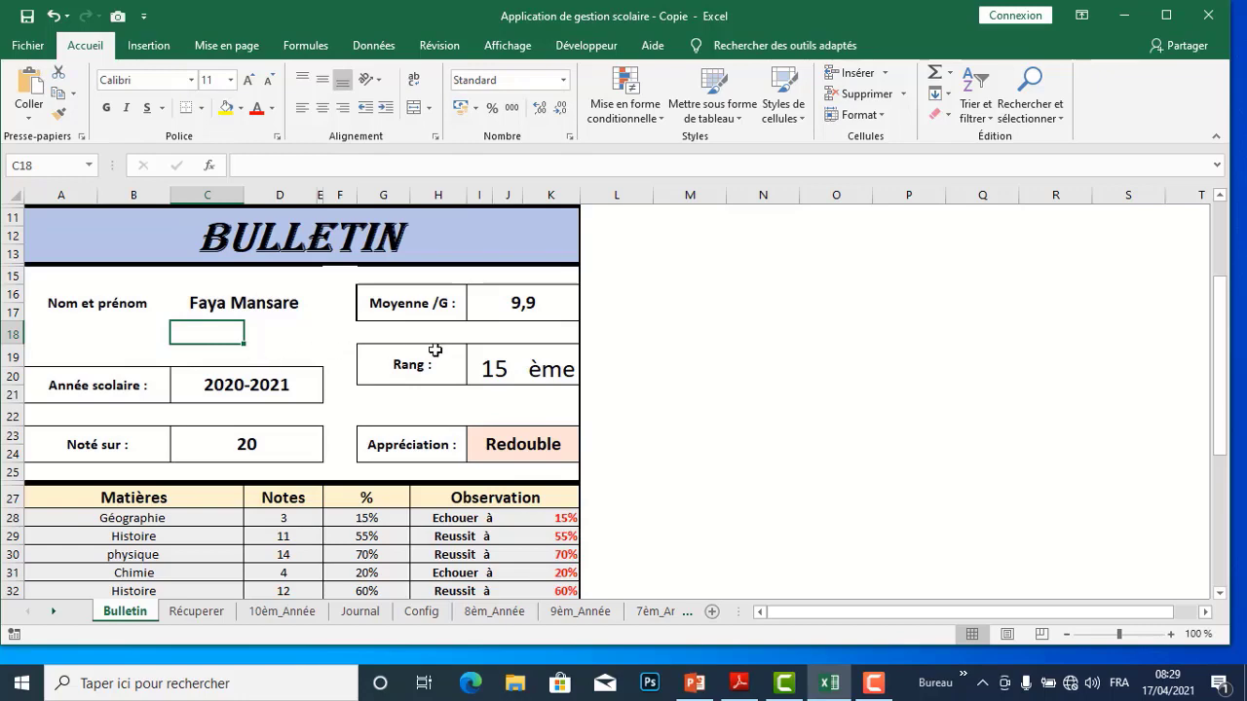
- Choose the second student in the list for Récuperer cell D6 and check that student's report card in Bulletin
click(208, 616)
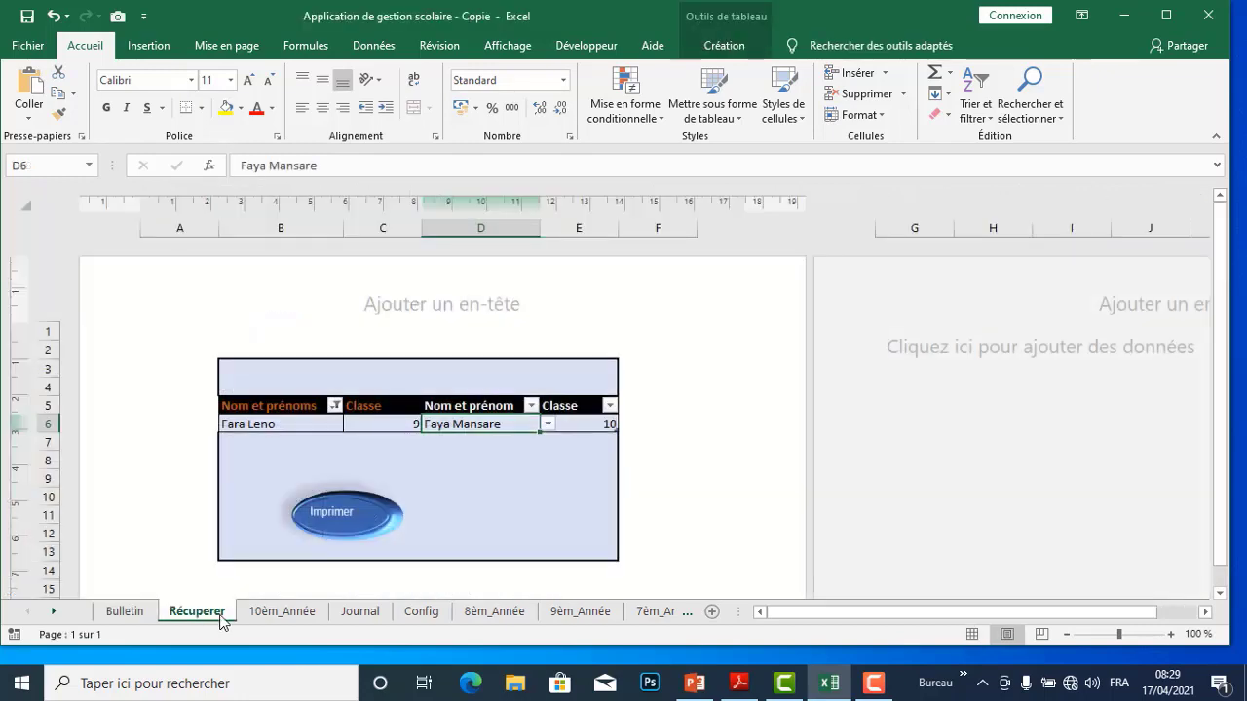
click(547, 425)
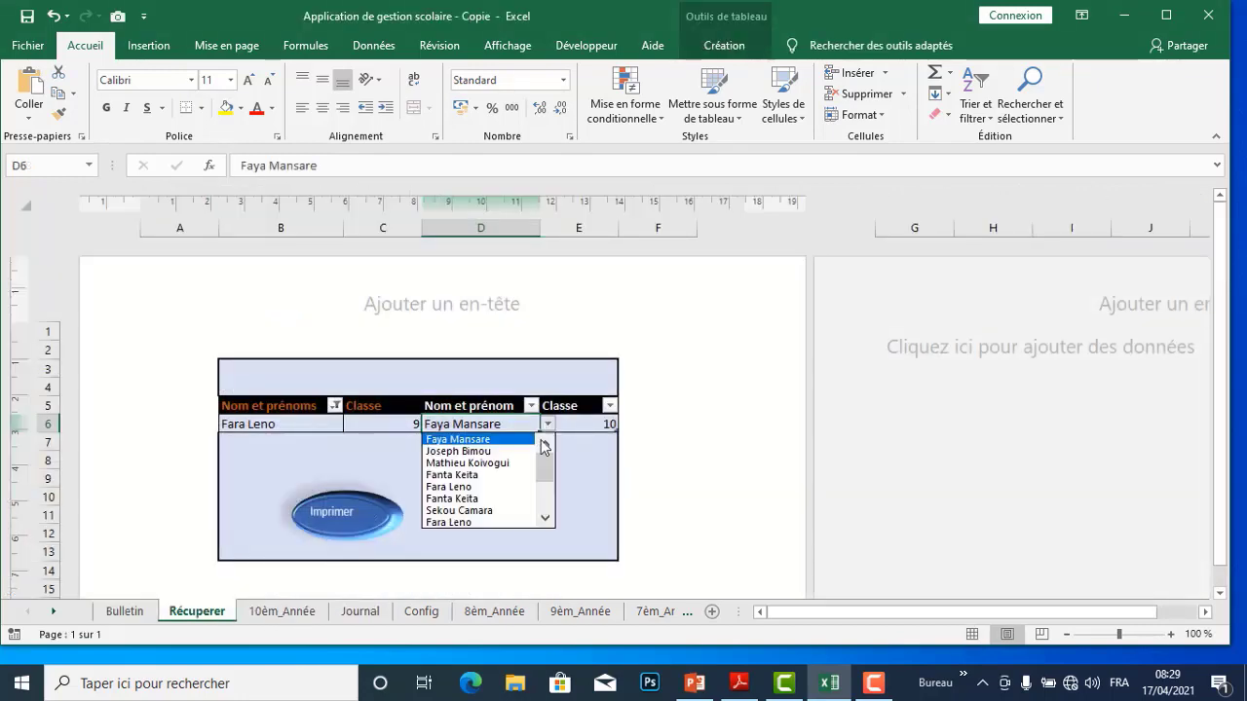
click(467, 451)
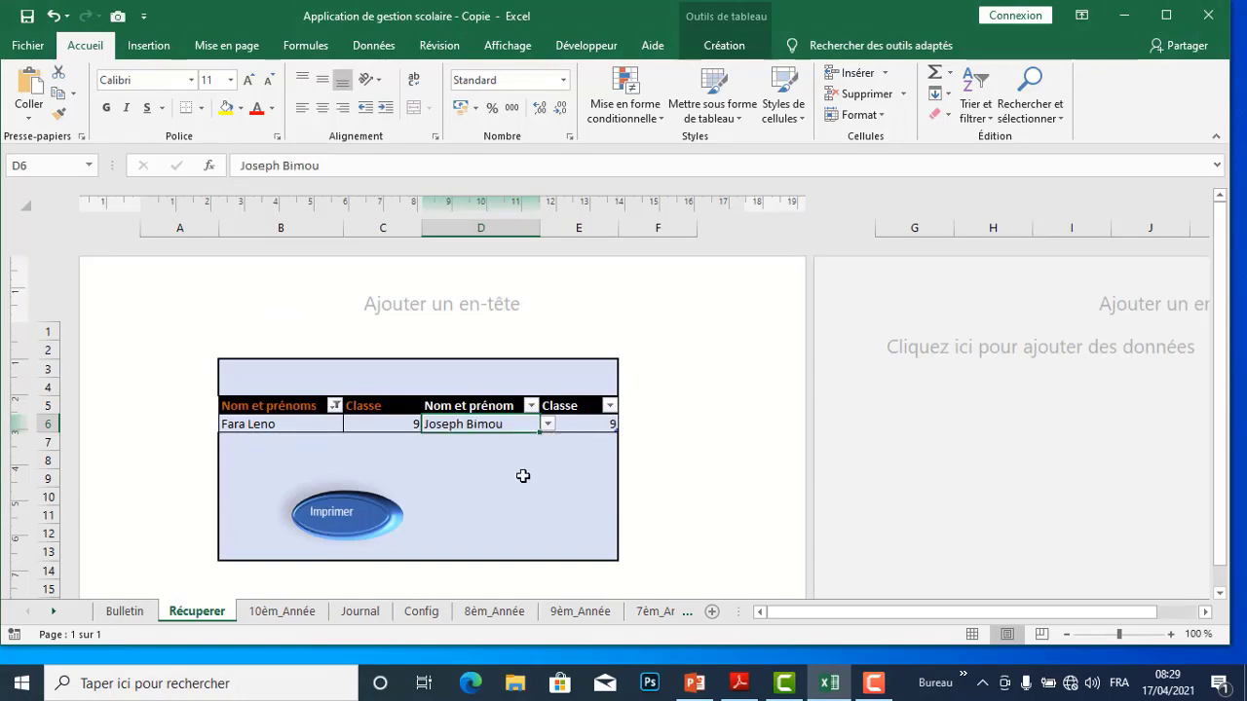
click(124, 614)
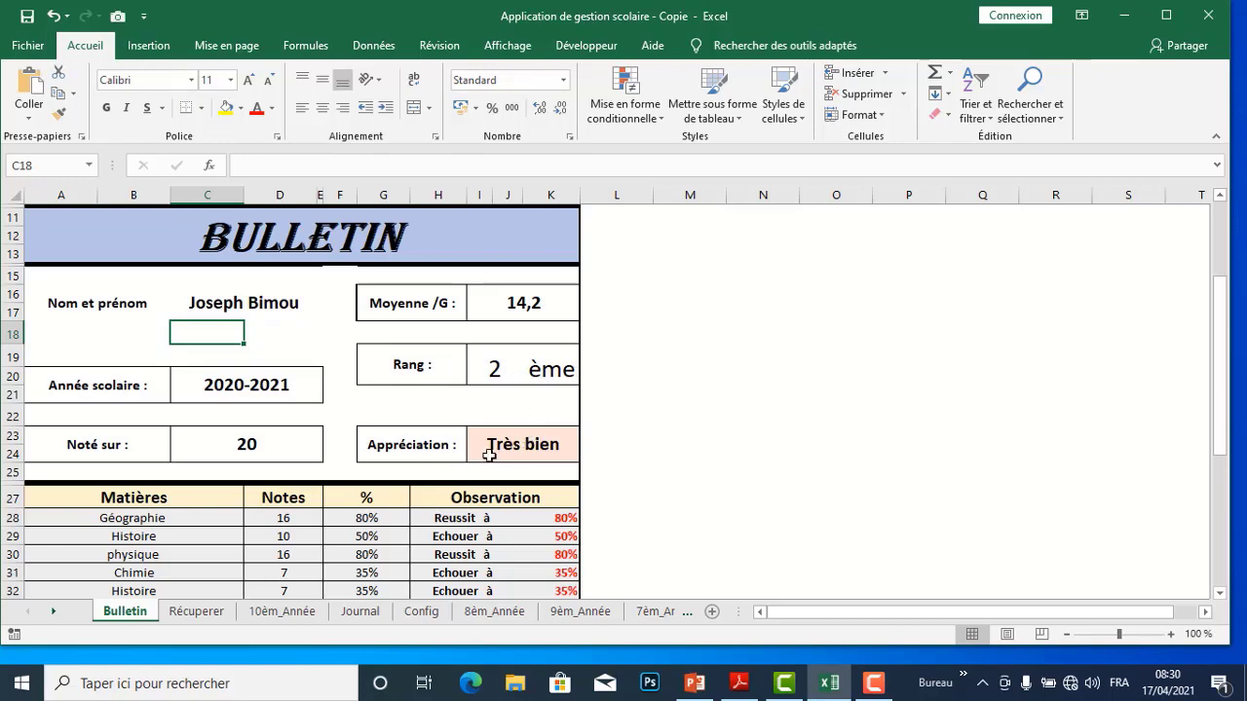
scroll(487, 454, down, 1)
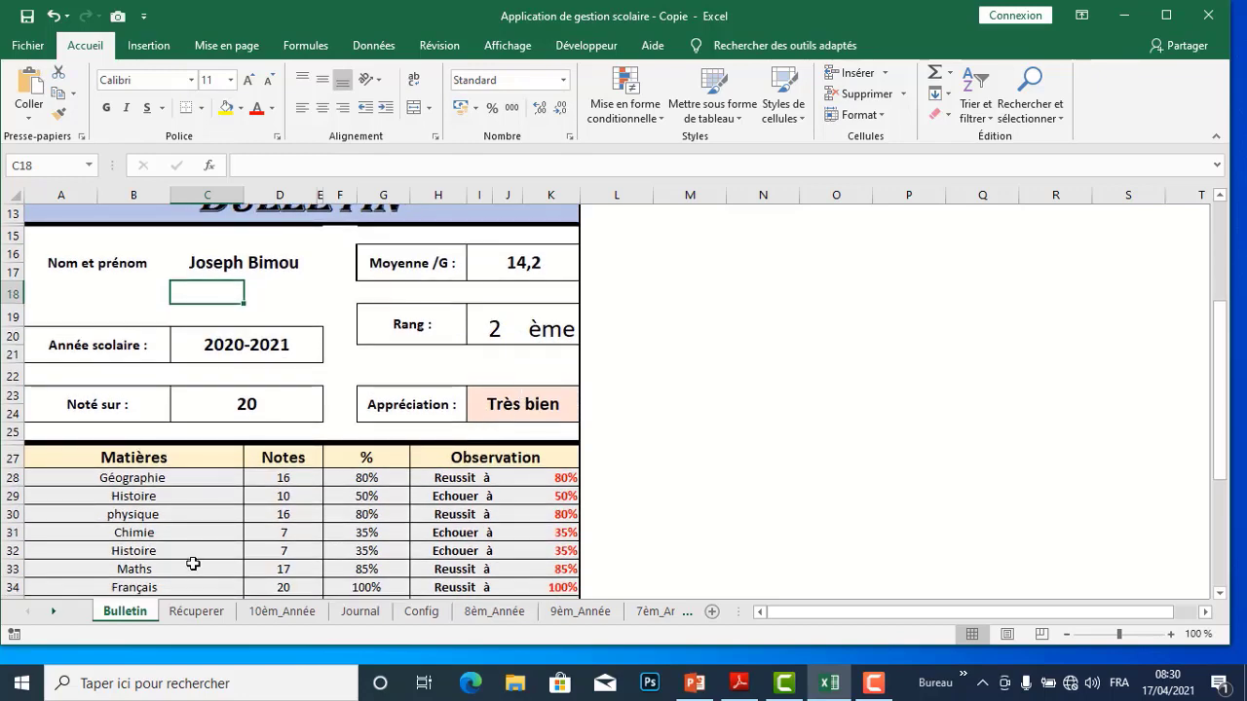
- Choose the fourth student in the list for cell D6 of the Récuperer sheet
click(195, 612)
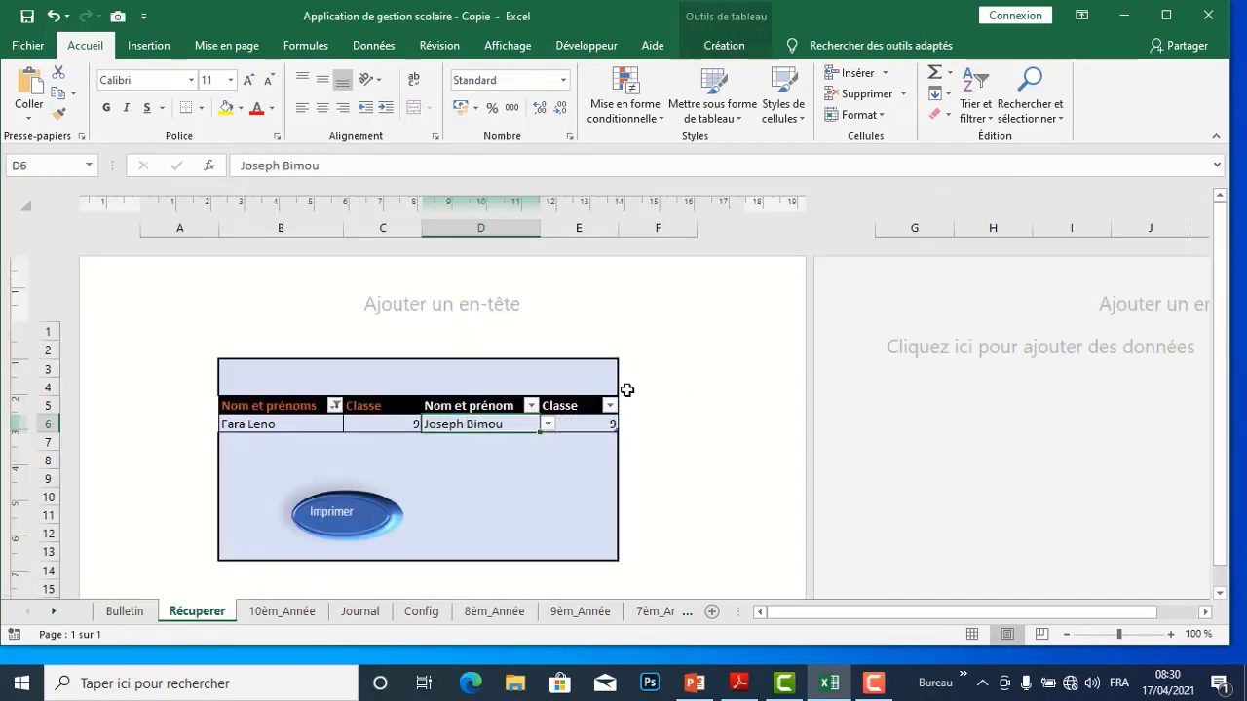
click(548, 426)
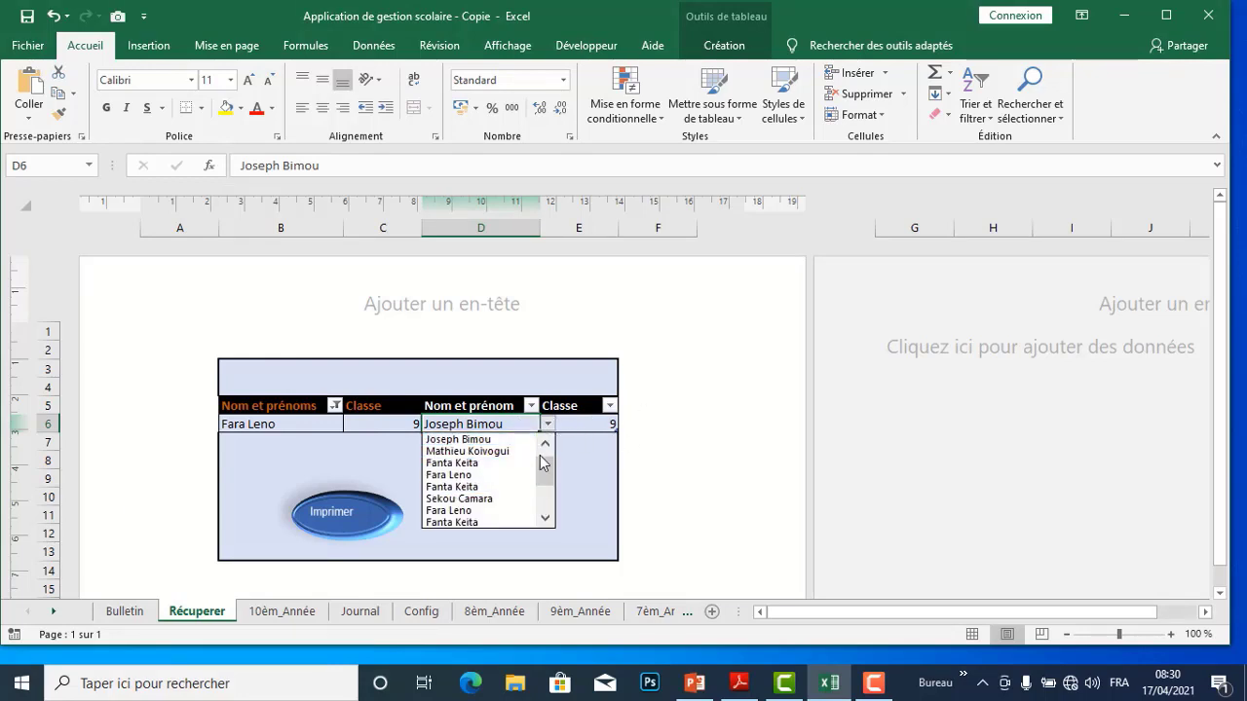
click(472, 464)
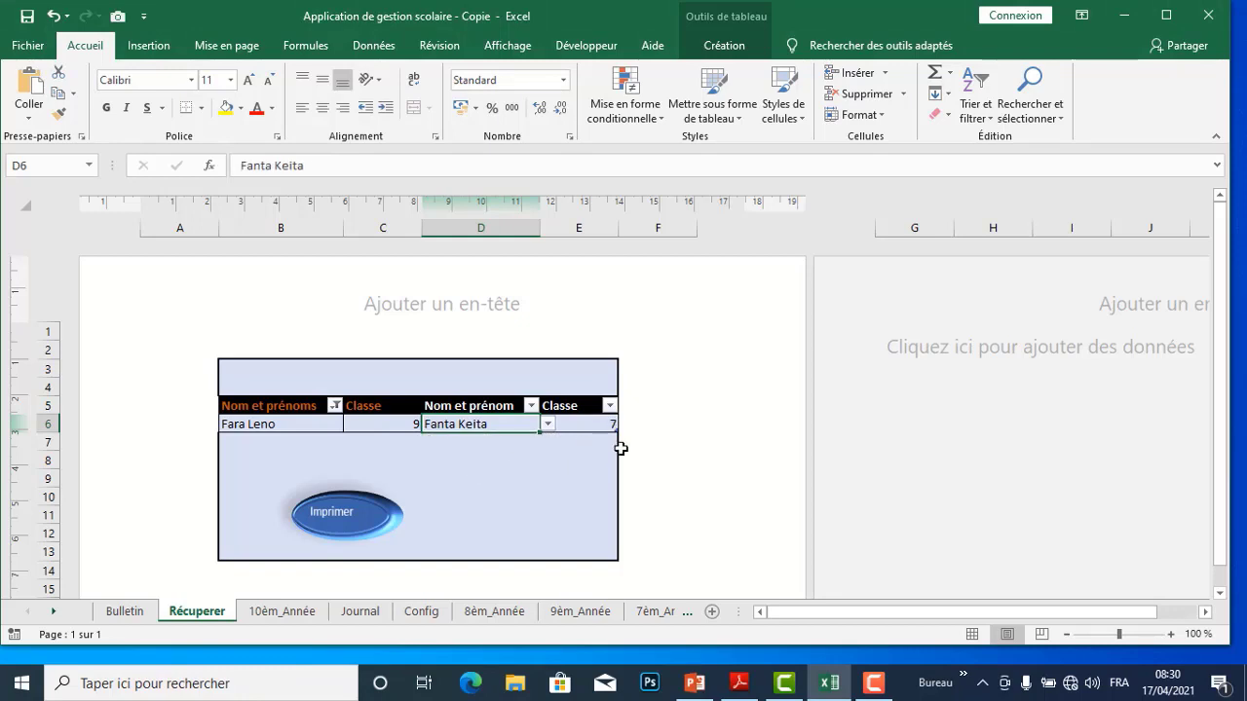
click(680, 446)
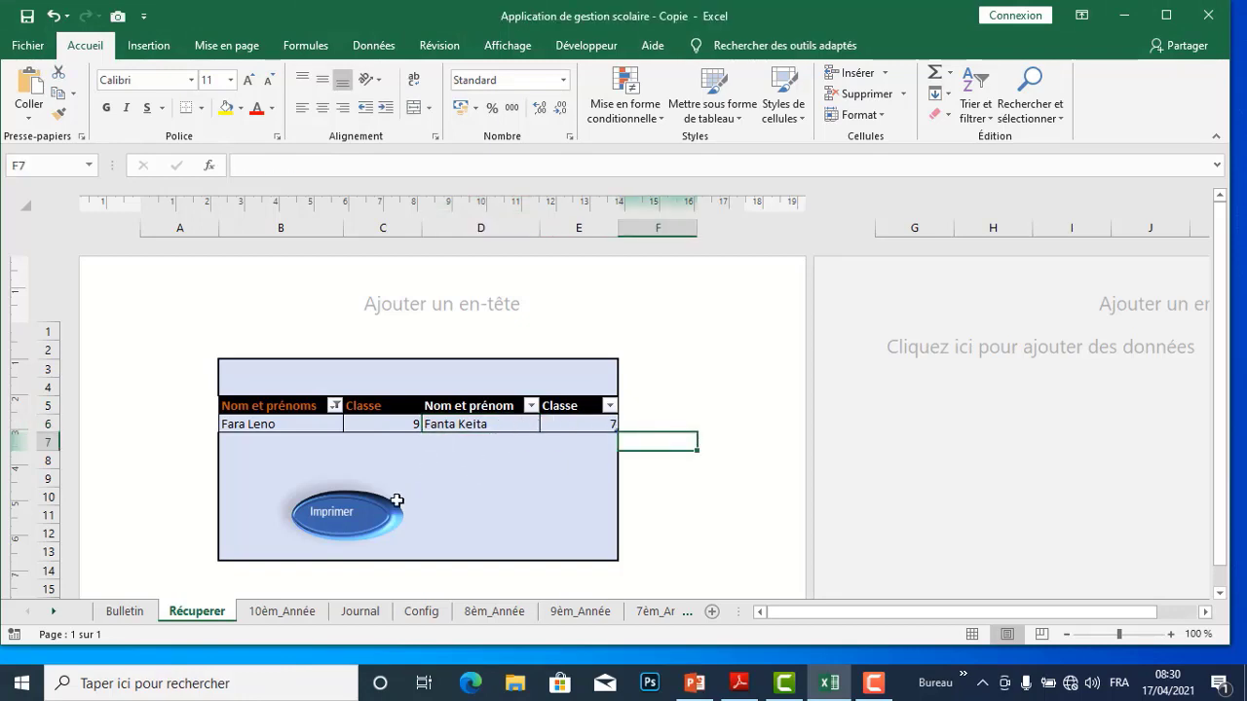
- Preview the selected student's bulletin for printing, close the preview, and view the 10èm_Année marks table
click(368, 516)
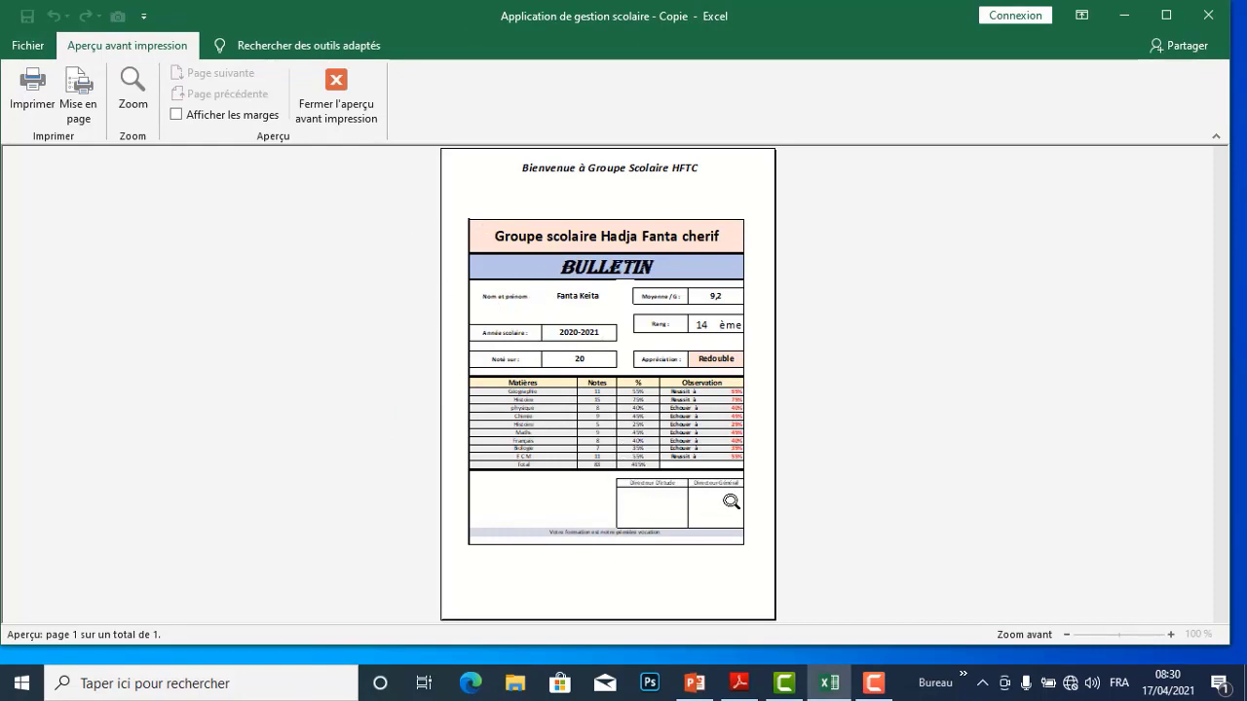
click(355, 95)
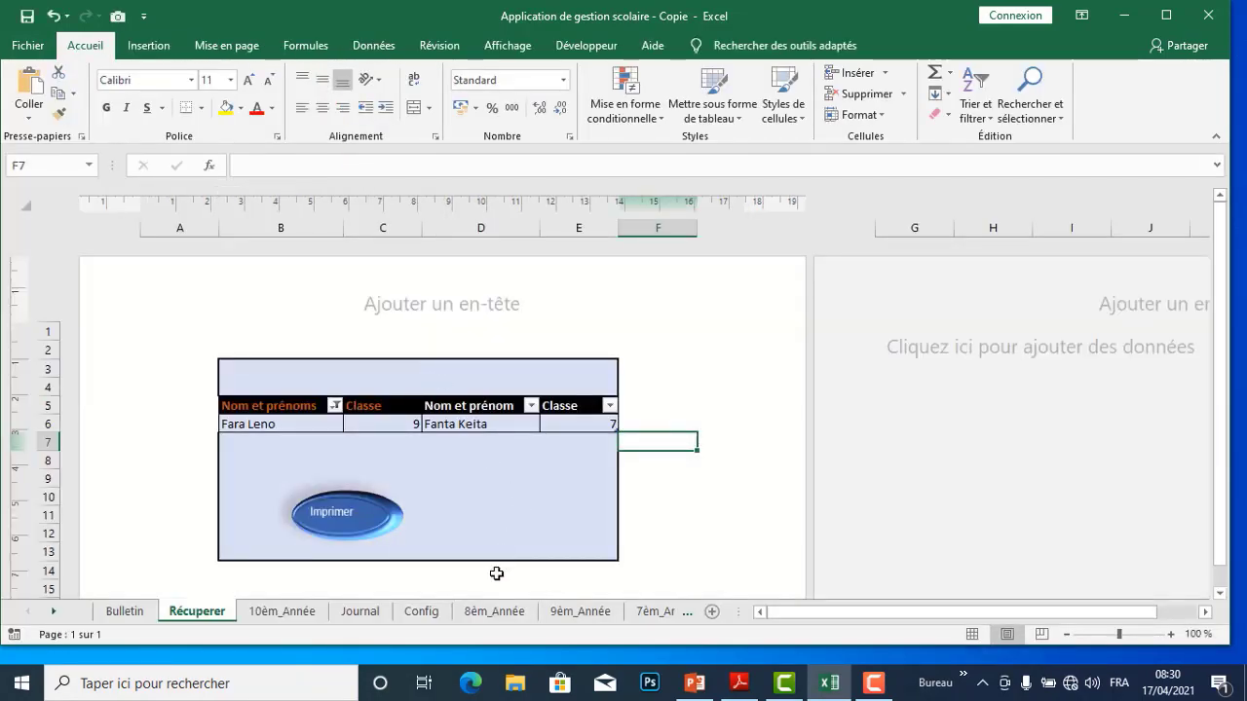
click(314, 610)
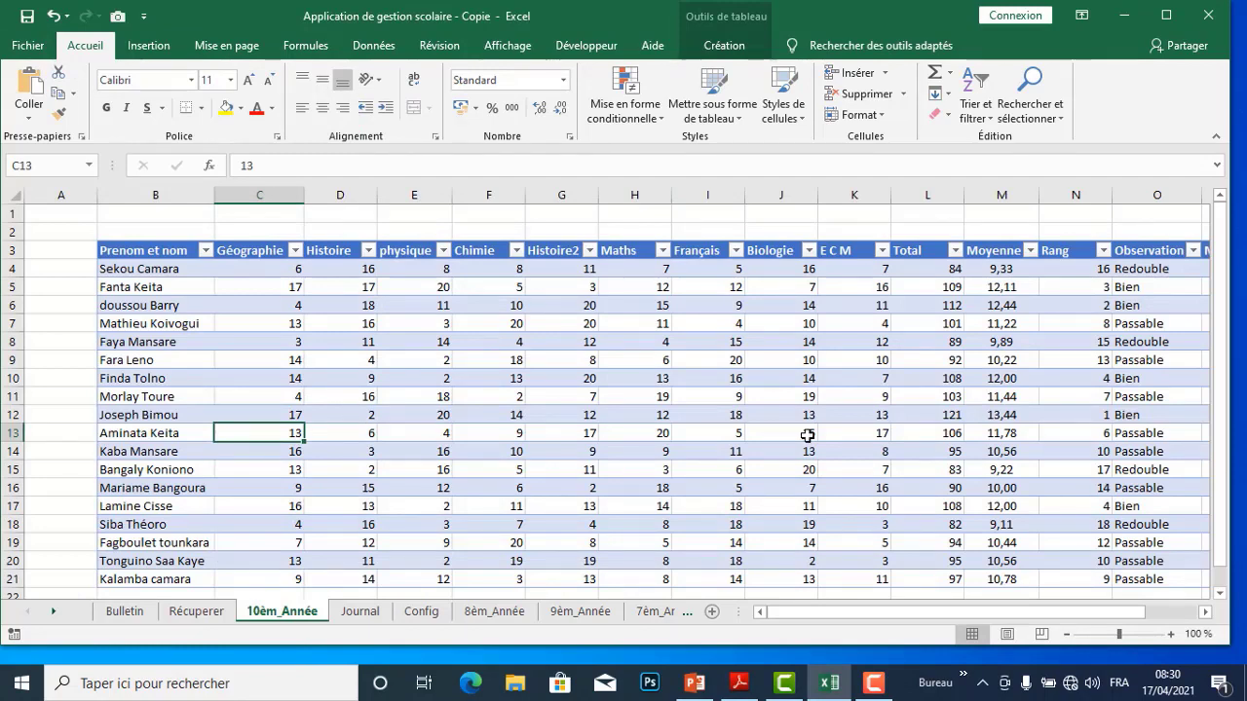
- Examine the 10èm_Année marks table through its Max column and look over the Journal and Config sheets
scroll(1212, 620, right, 2)
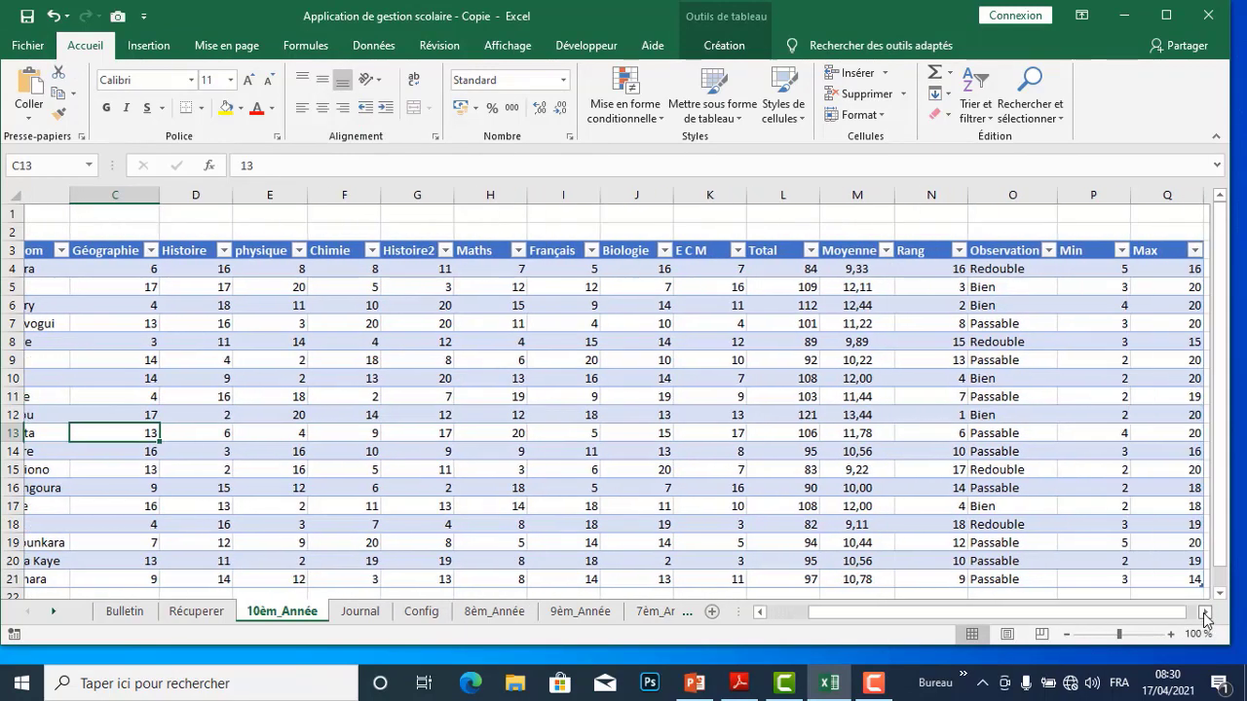
click(380, 614)
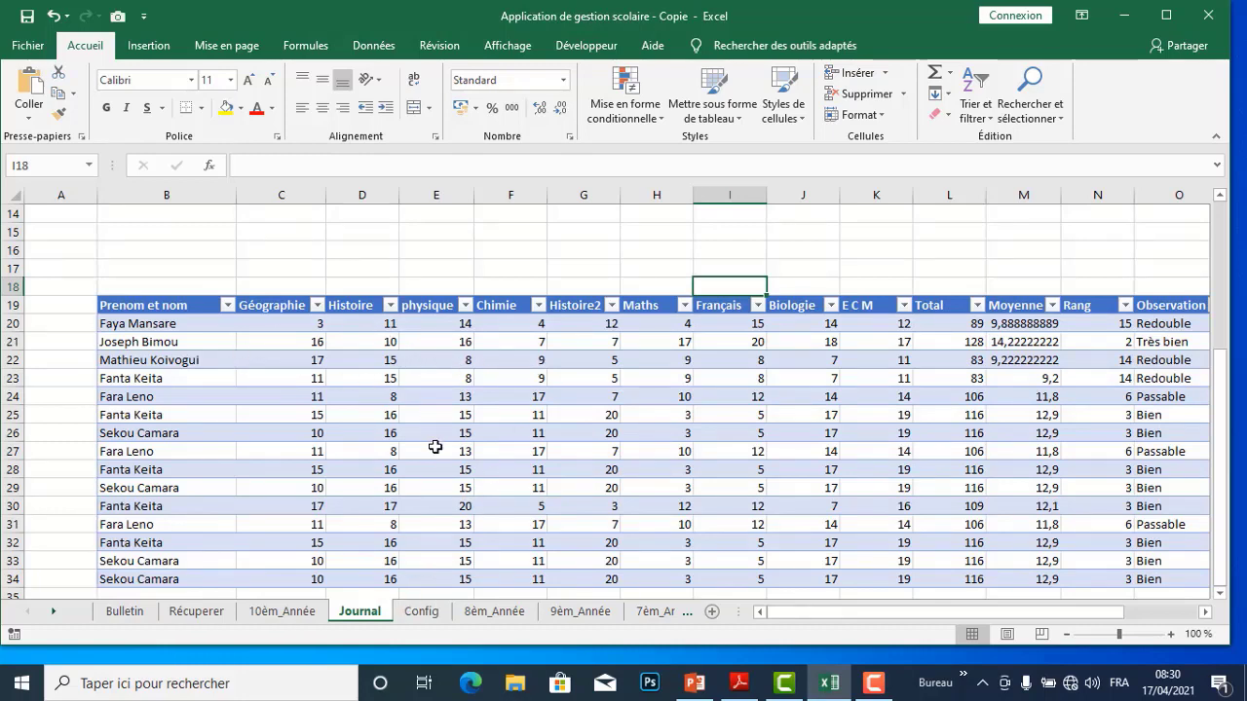
click(429, 612)
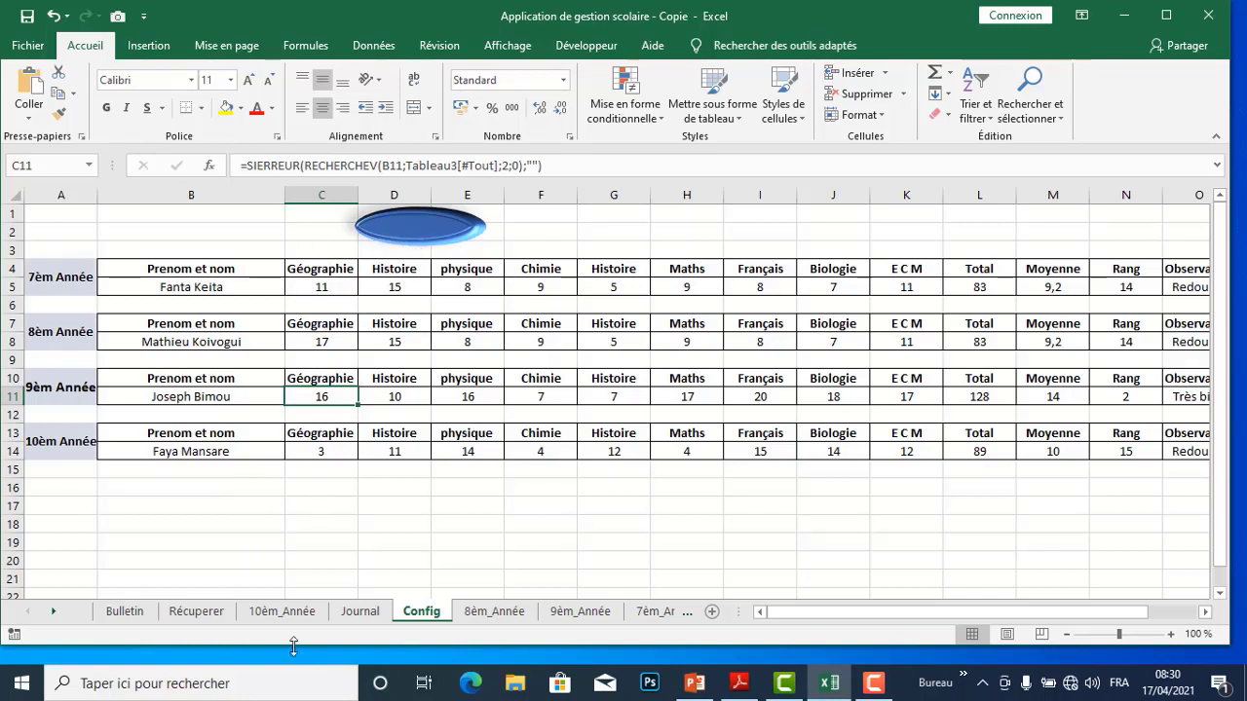
- Review the recorded student rows in the Journal table and the four per-class student rows on the Config sheet
click(356, 612)
scroll(240, 396, down, 2)
scroll(240, 396, up, 2)
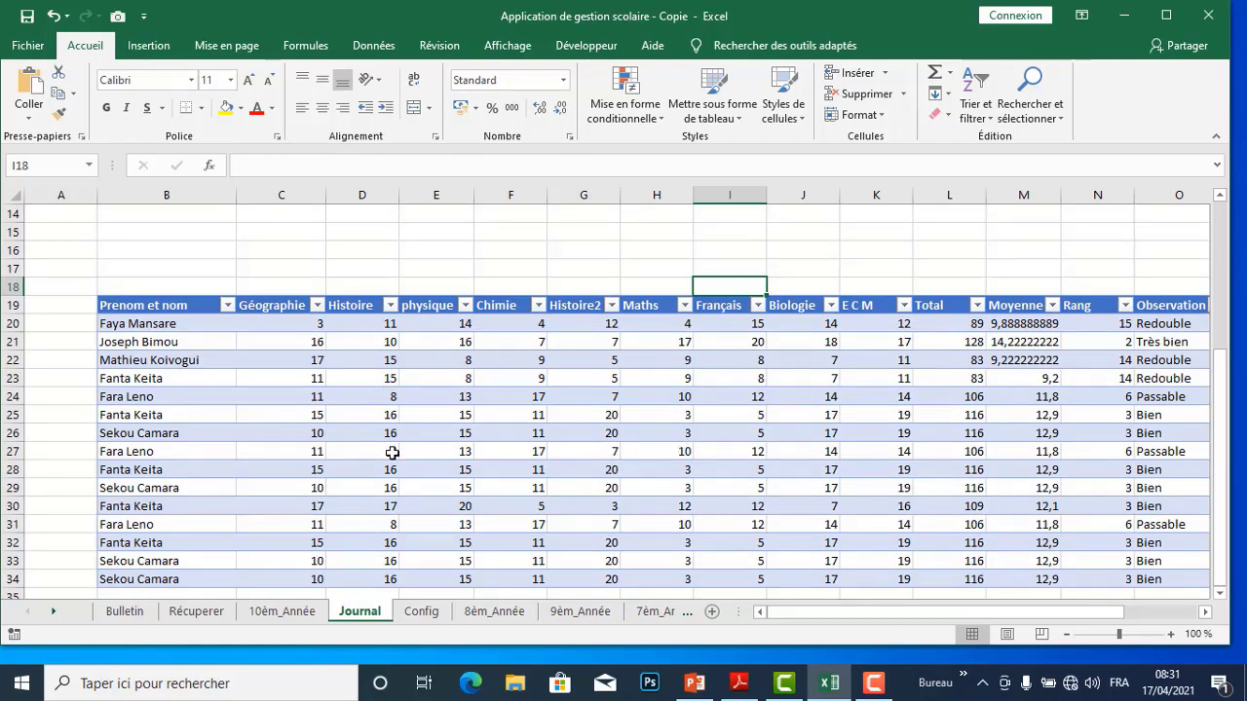
scroll(621, 452, down, 2)
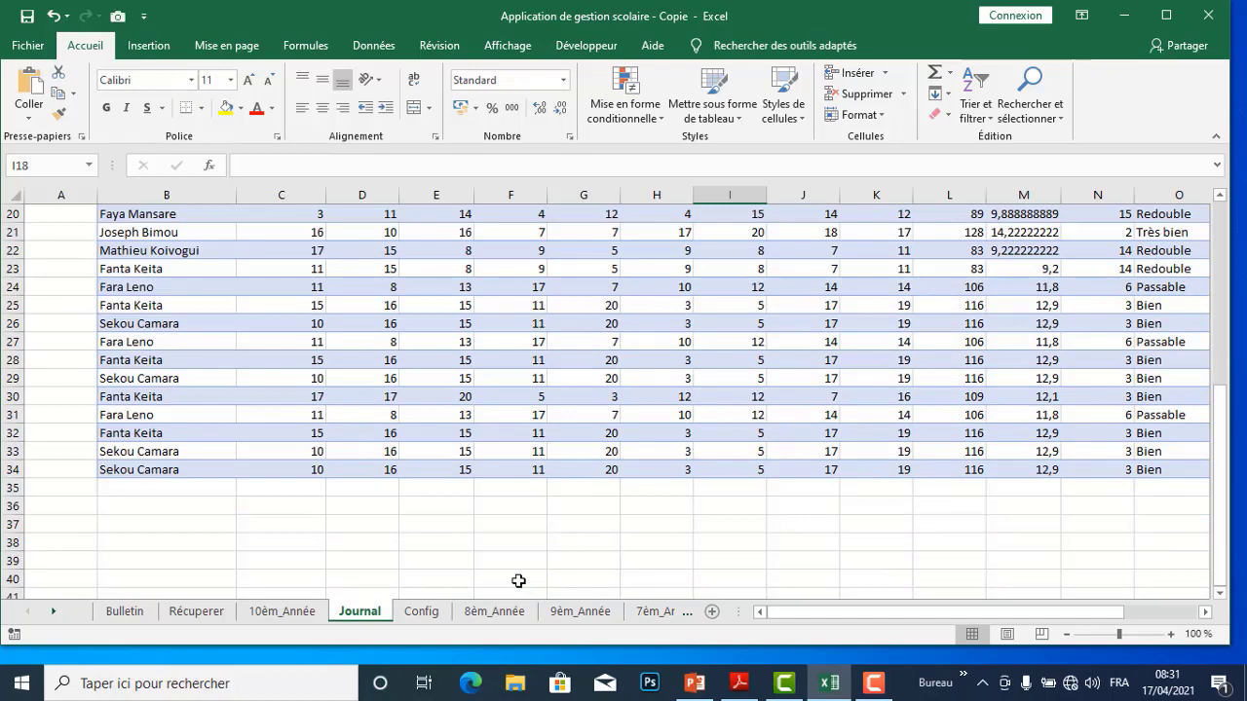
scroll(468, 518, up, 2)
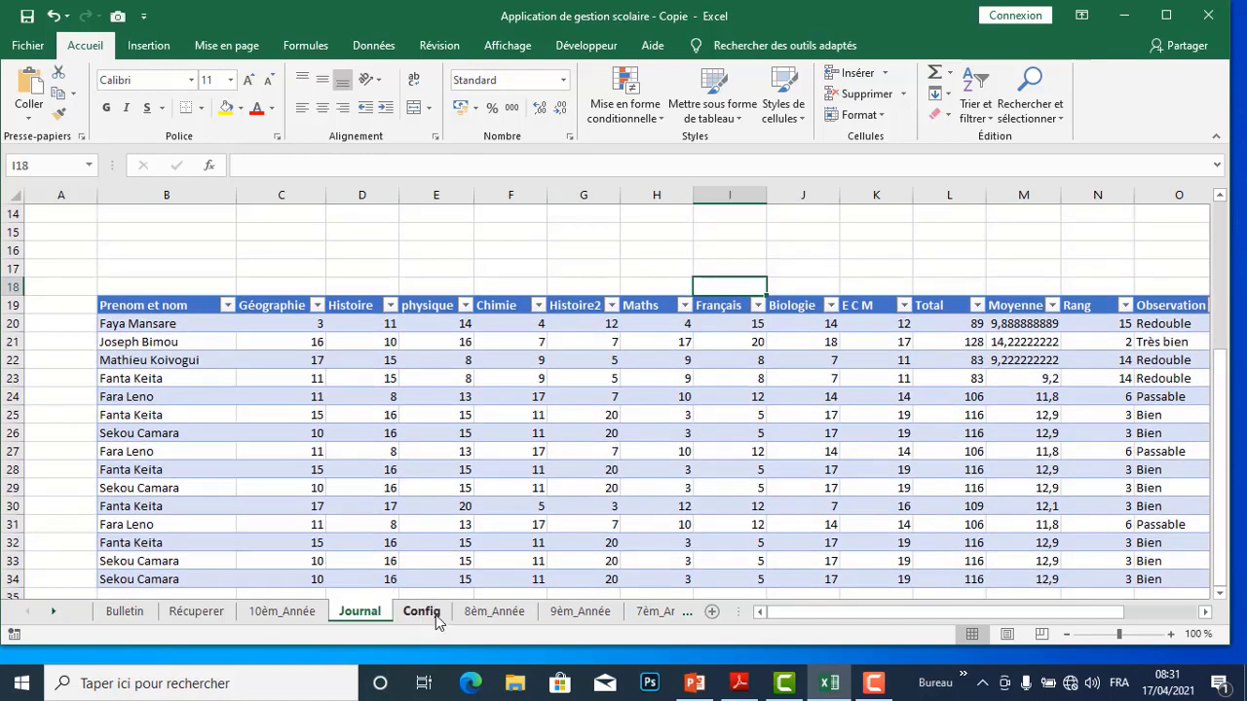
click(429, 614)
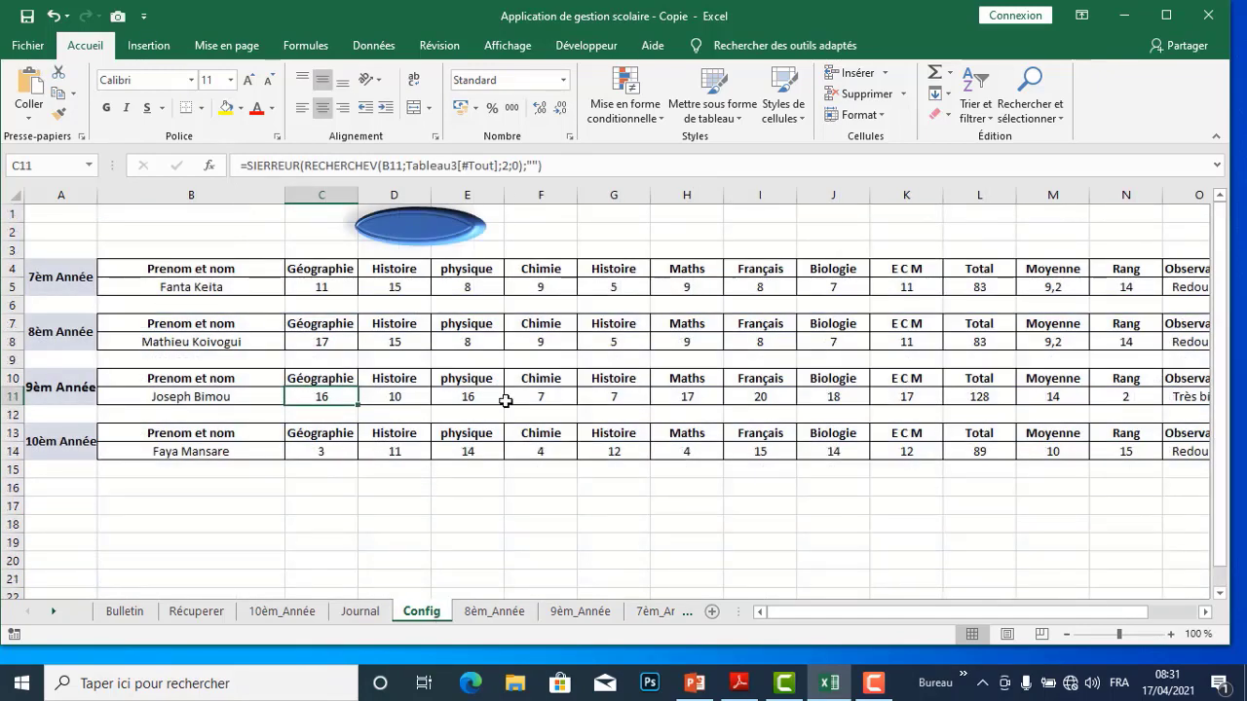
click(676, 521)
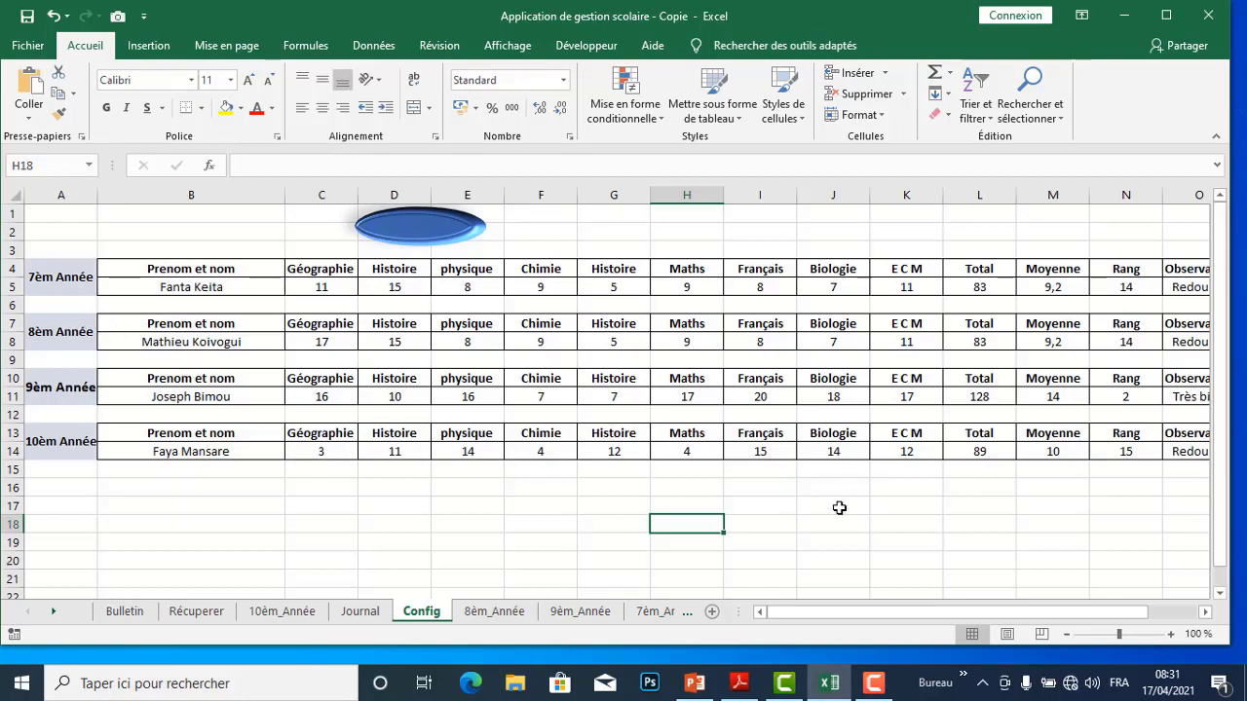
- View the class marks tables on the 9èm_Année, 8èm_Année, 7èm_Année and 10èm_Année sheets in that order
click(604, 614)
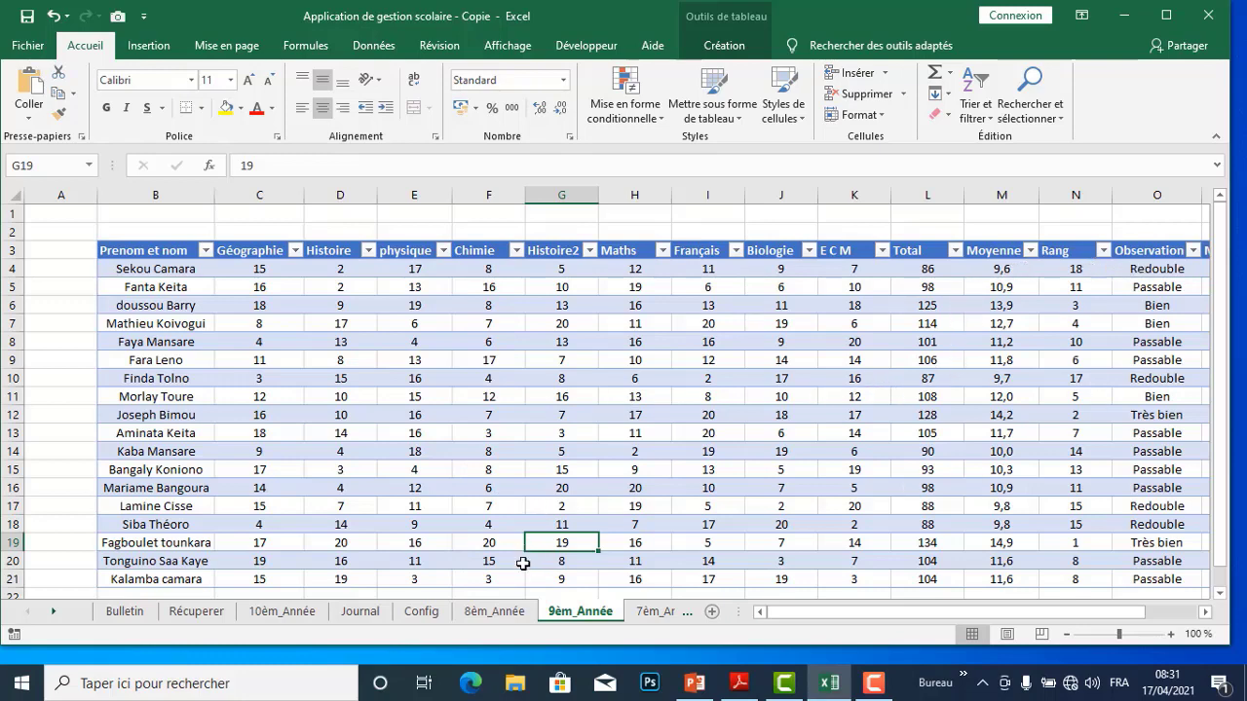
click(496, 614)
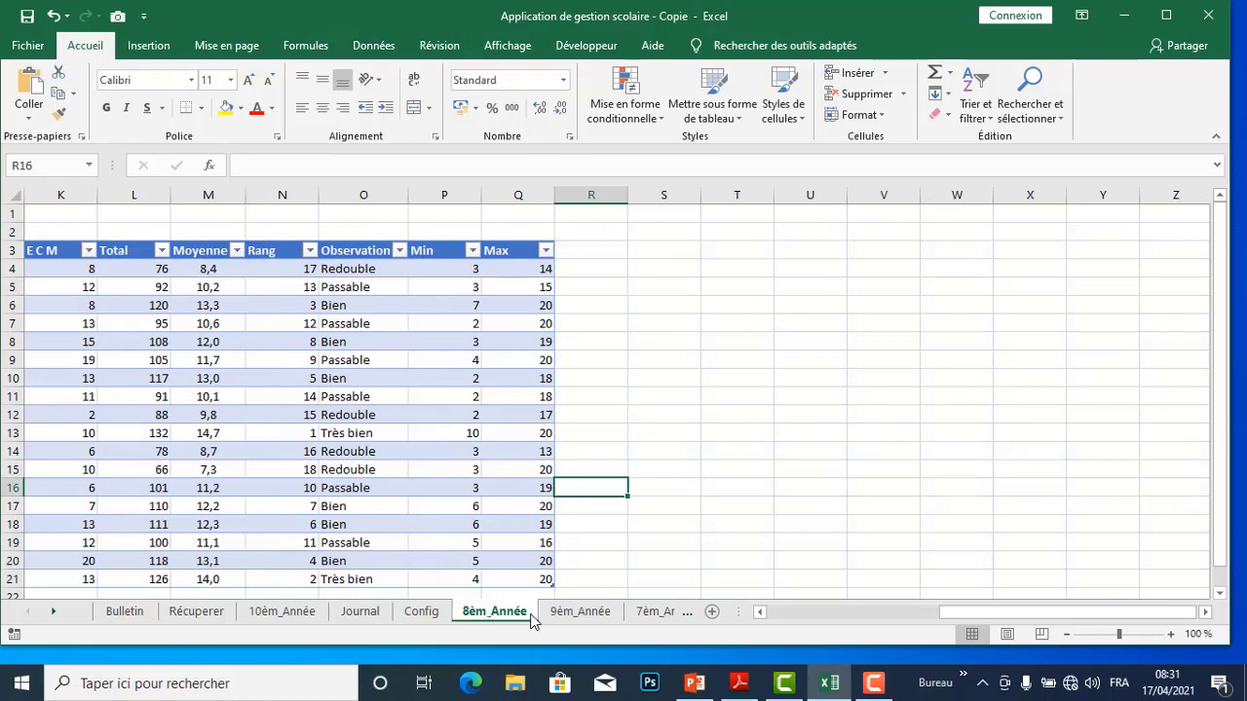
click(649, 613)
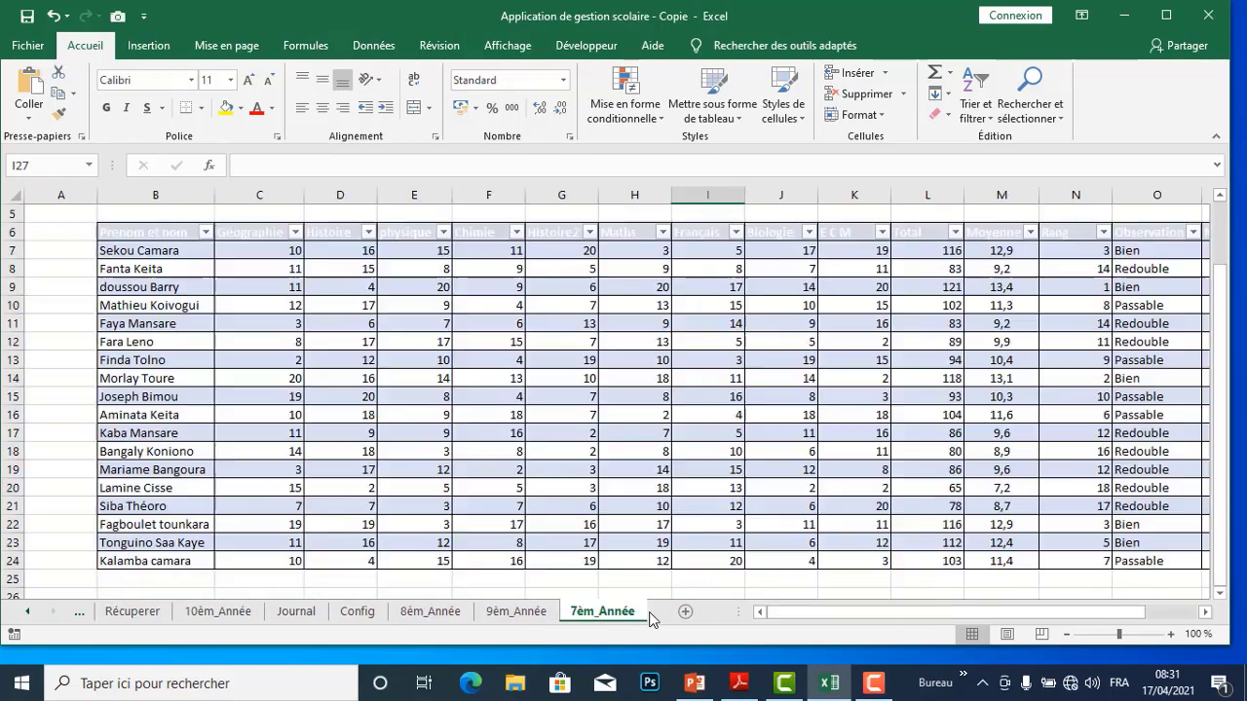
click(209, 611)
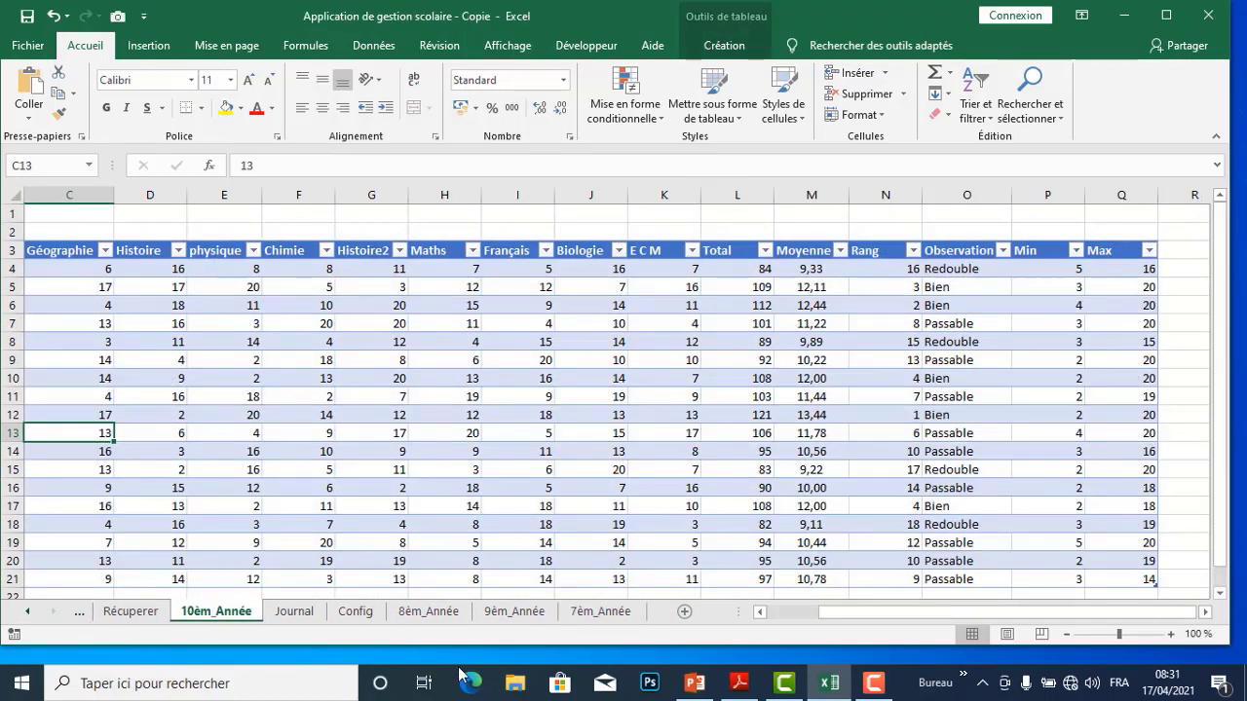
- Compare the Config class rows with the Journal records, checking the student selection on Récuperer before returning to Journal
click(356, 612)
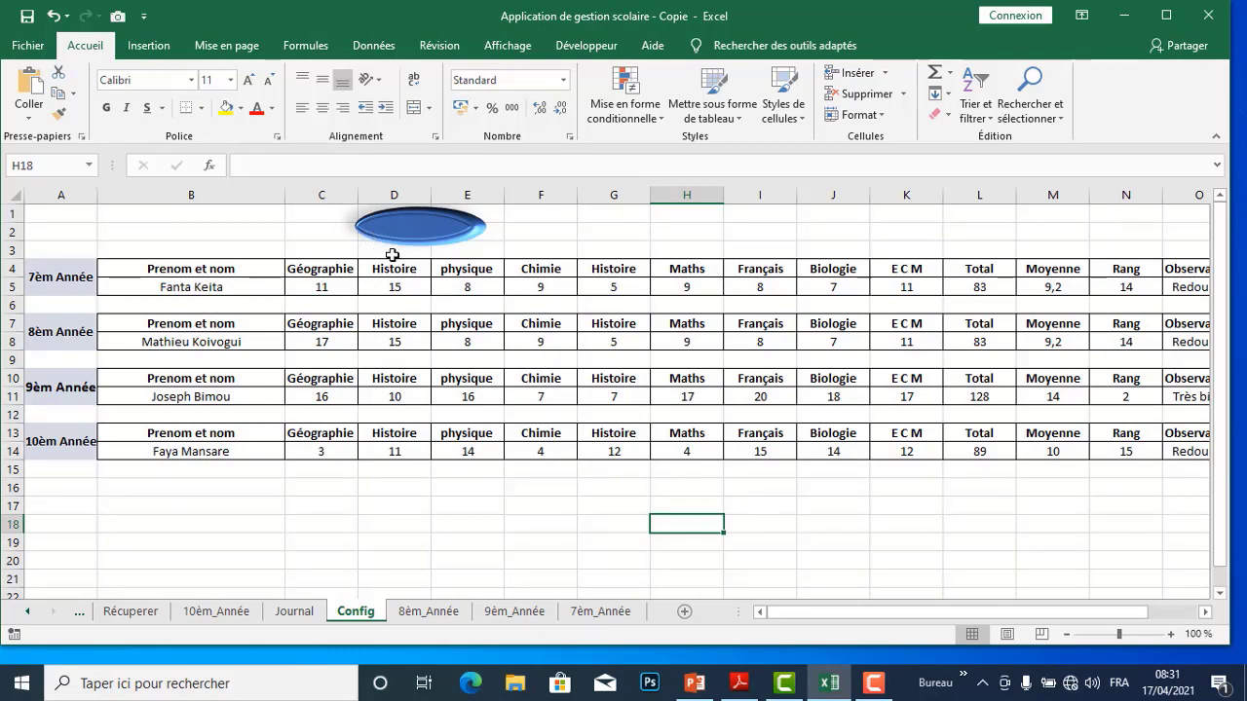
click(312, 620)
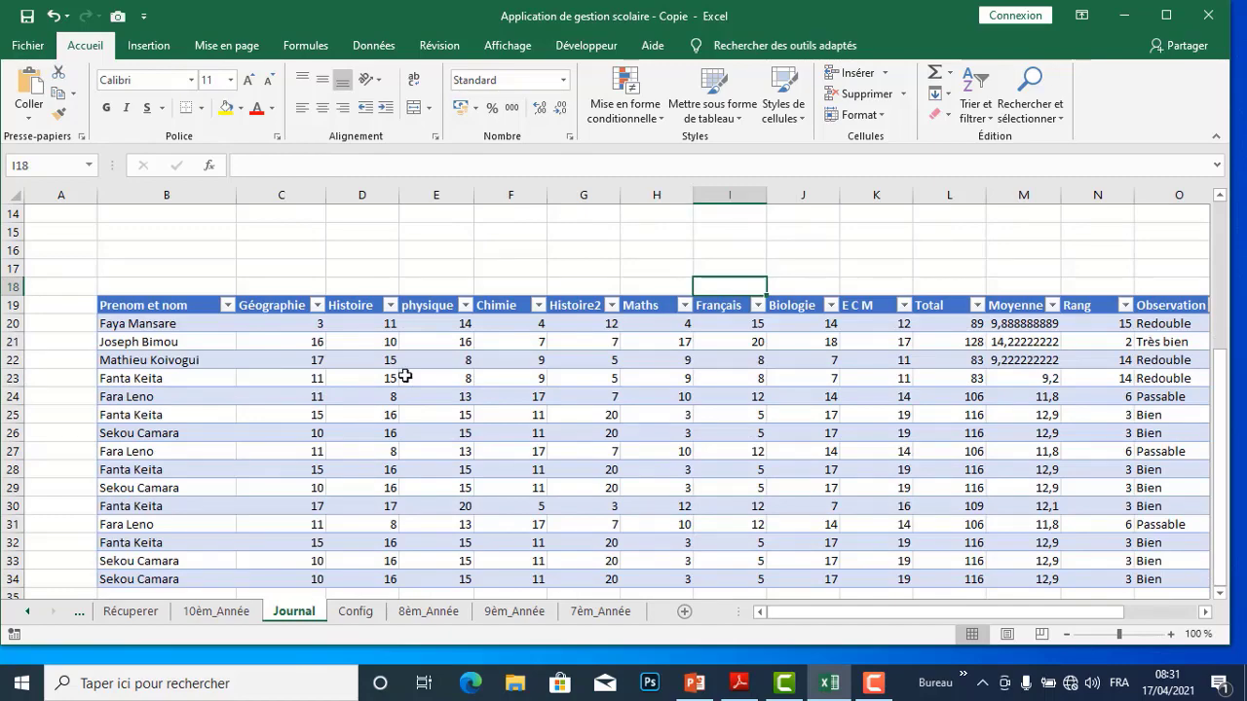
scroll(404, 375, down, 1)
scroll(404, 375, up, 3)
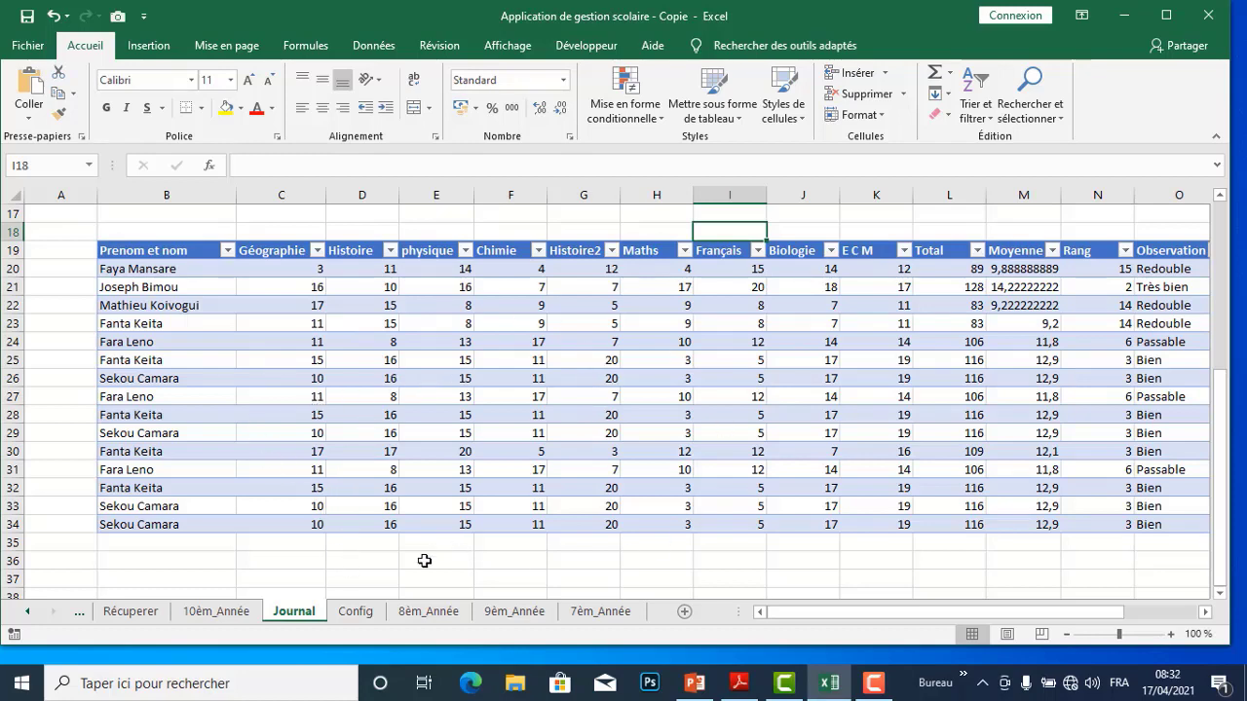
click(125, 615)
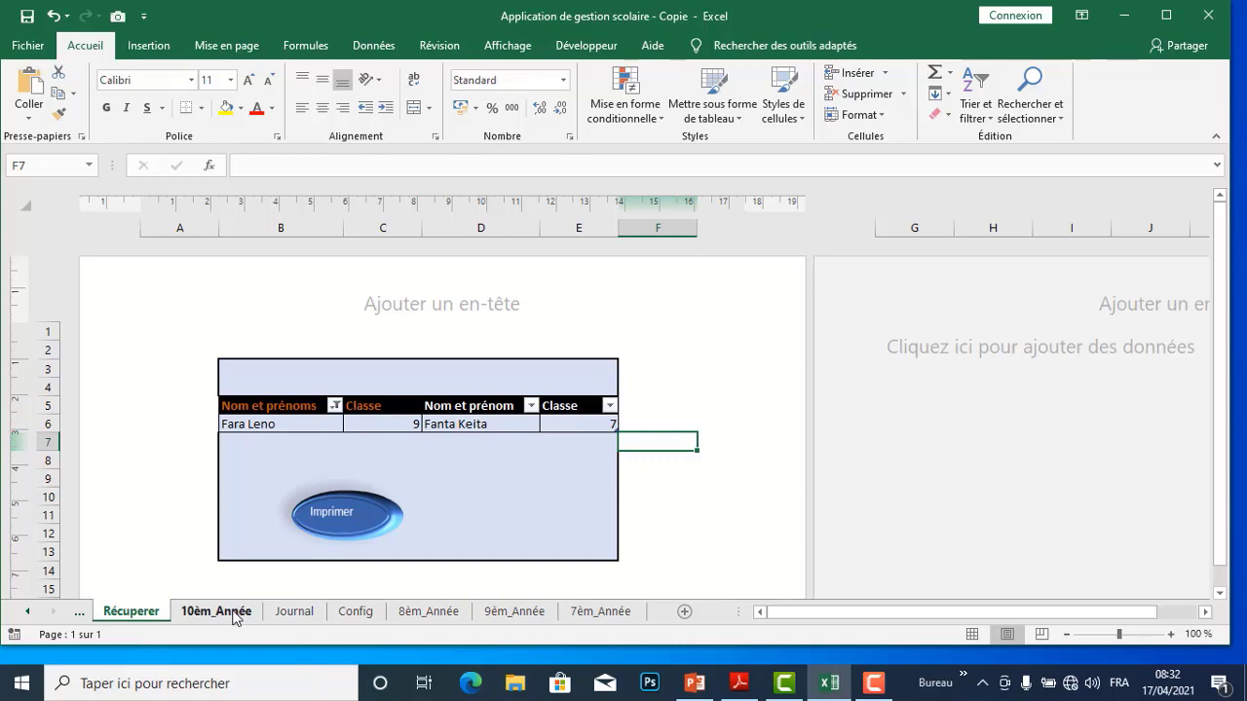
click(296, 614)
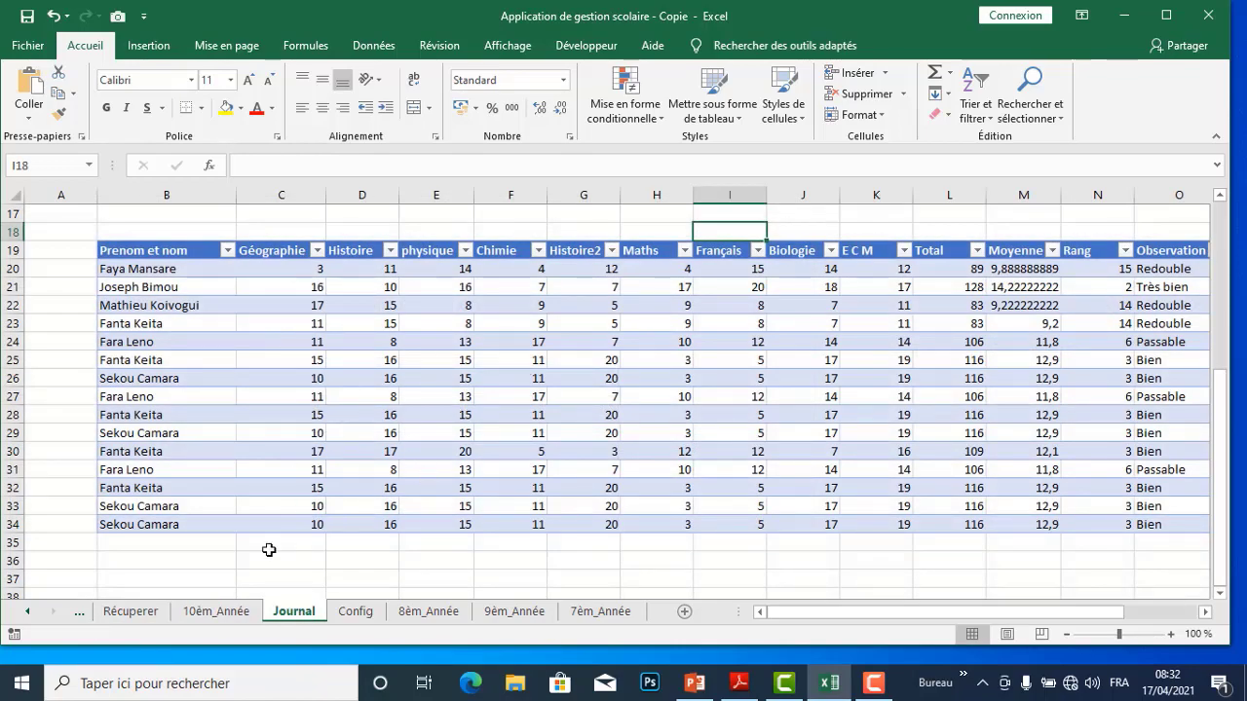
- Examine the report card on the Bulletin sheet, from the school header down to the subject marks and observations
click(152, 614)
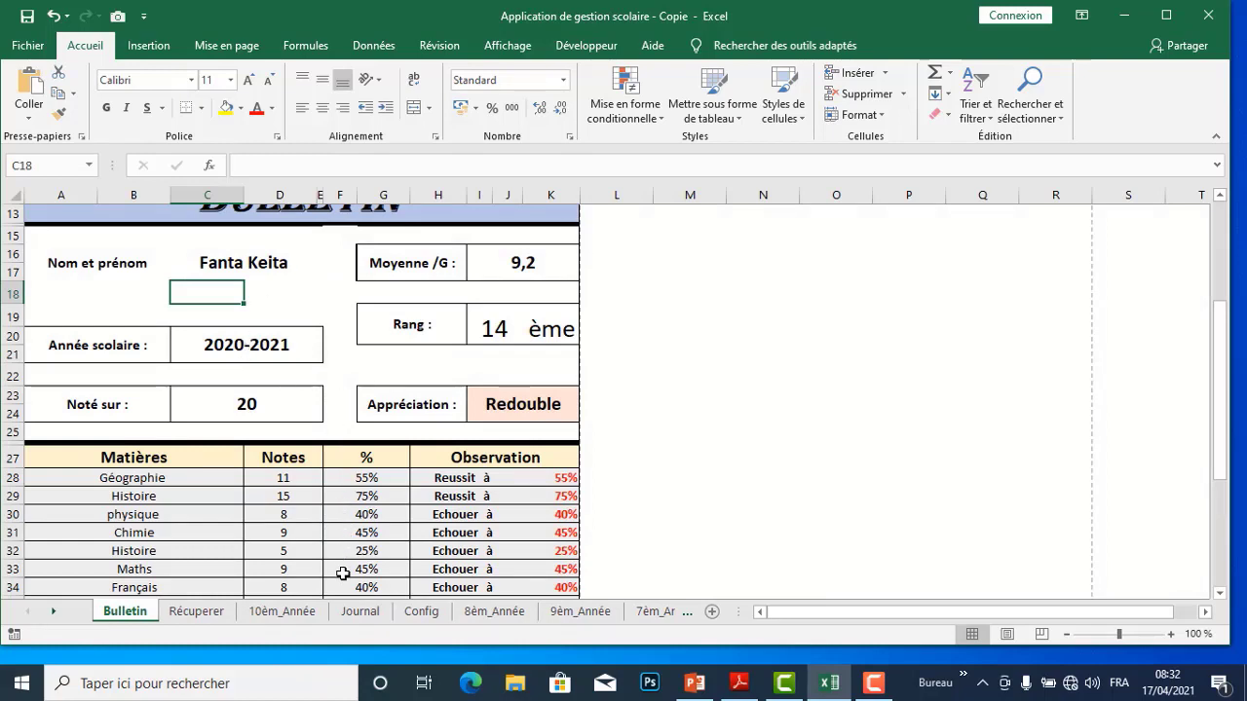
scroll(343, 574, down, 2)
scroll(345, 503, up, 1)
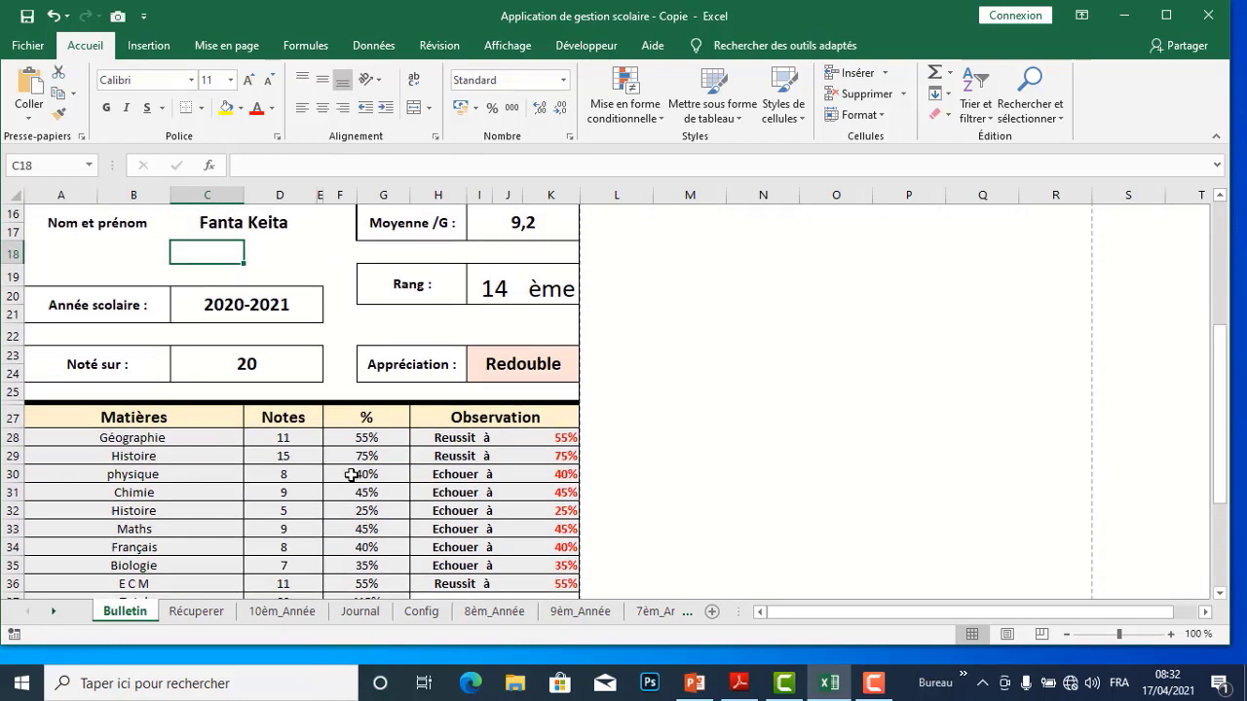
scroll(413, 312, up, 4)
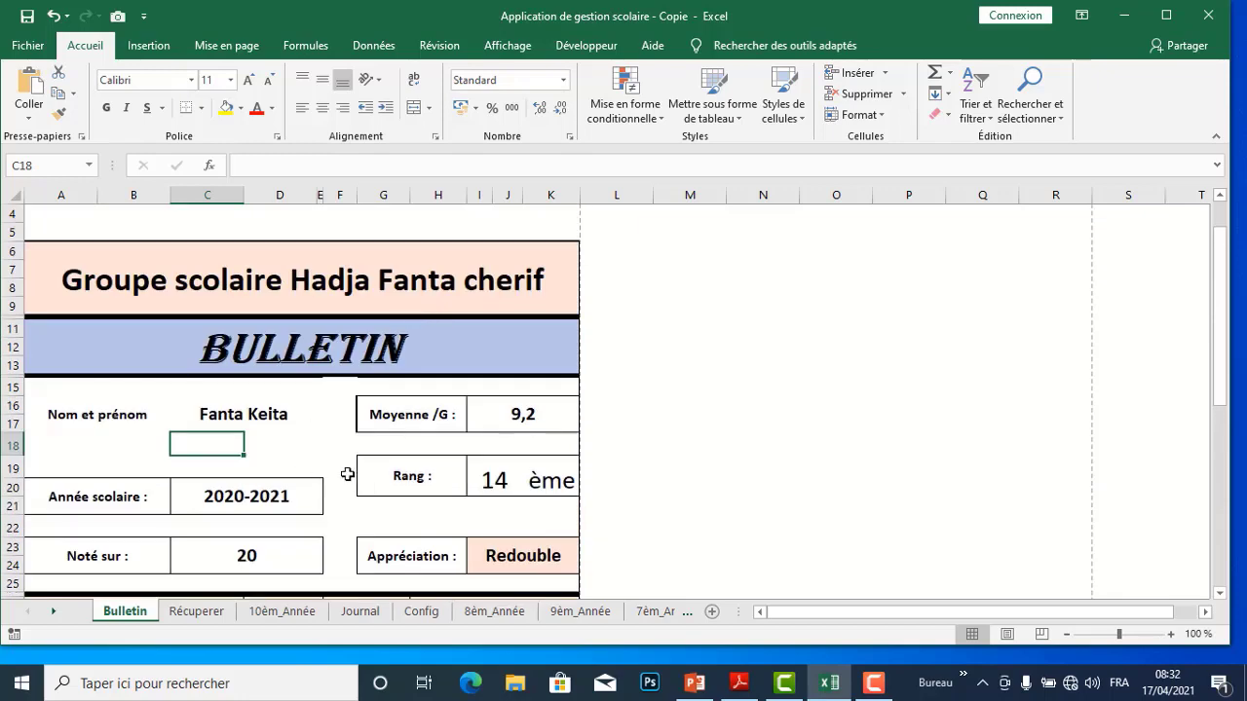
scroll(343, 443, down, 2)
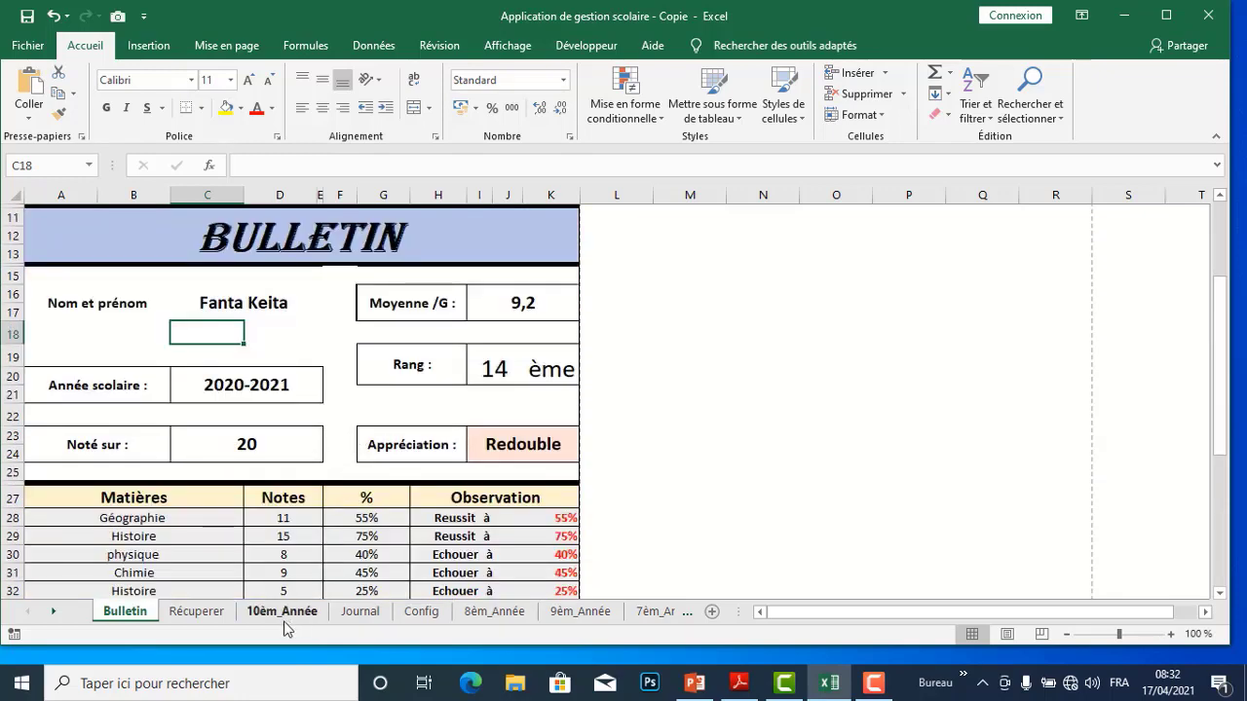
- Preview the selected student's bulletin for printing from the Récuperer sheet and close the preview
click(196, 612)
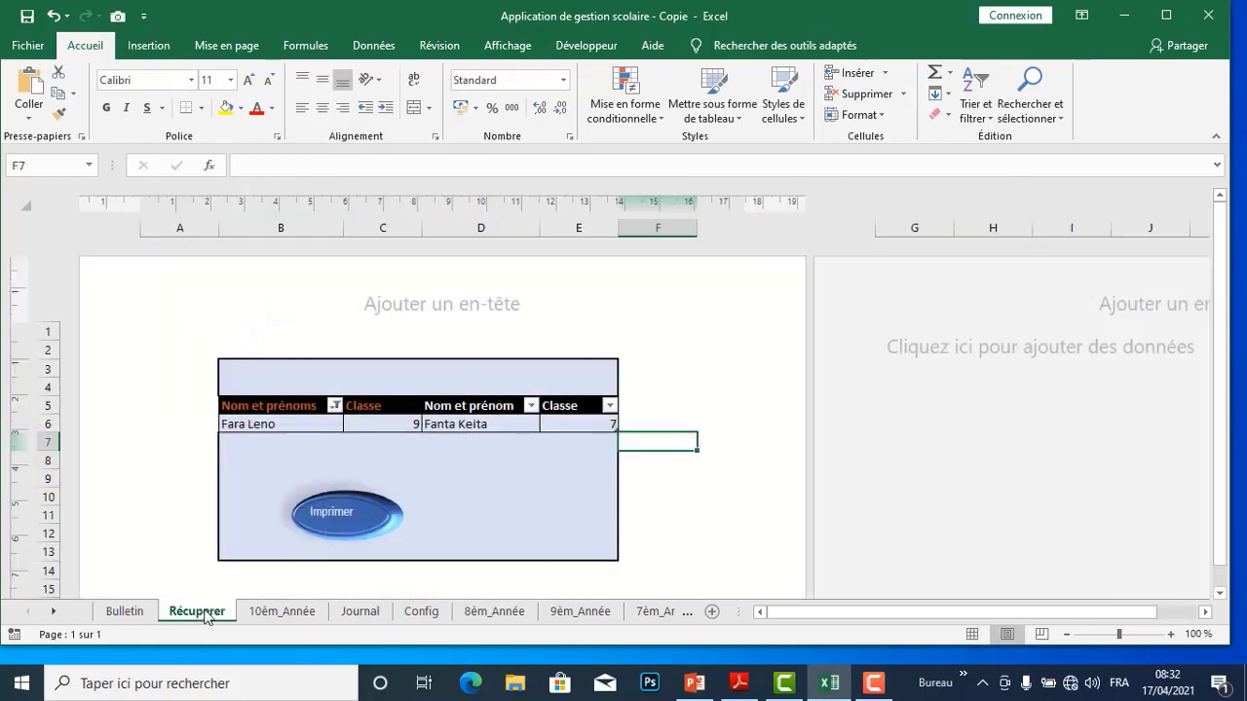
click(340, 515)
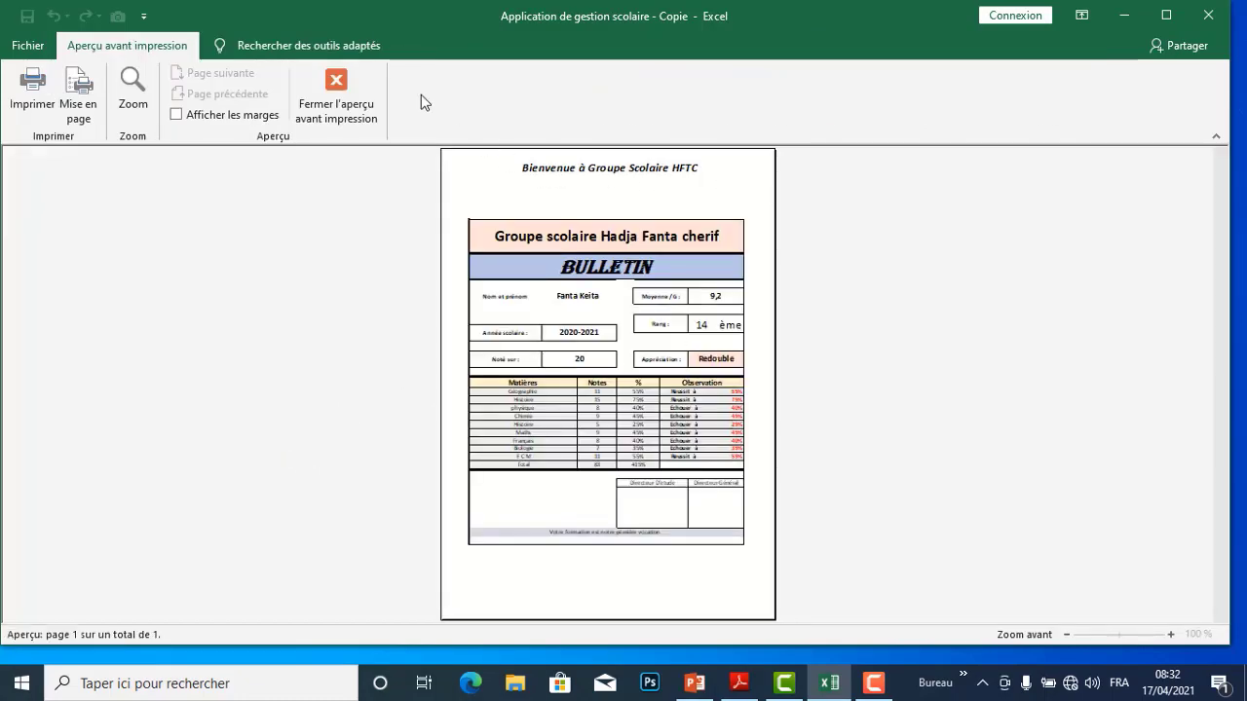
click(336, 97)
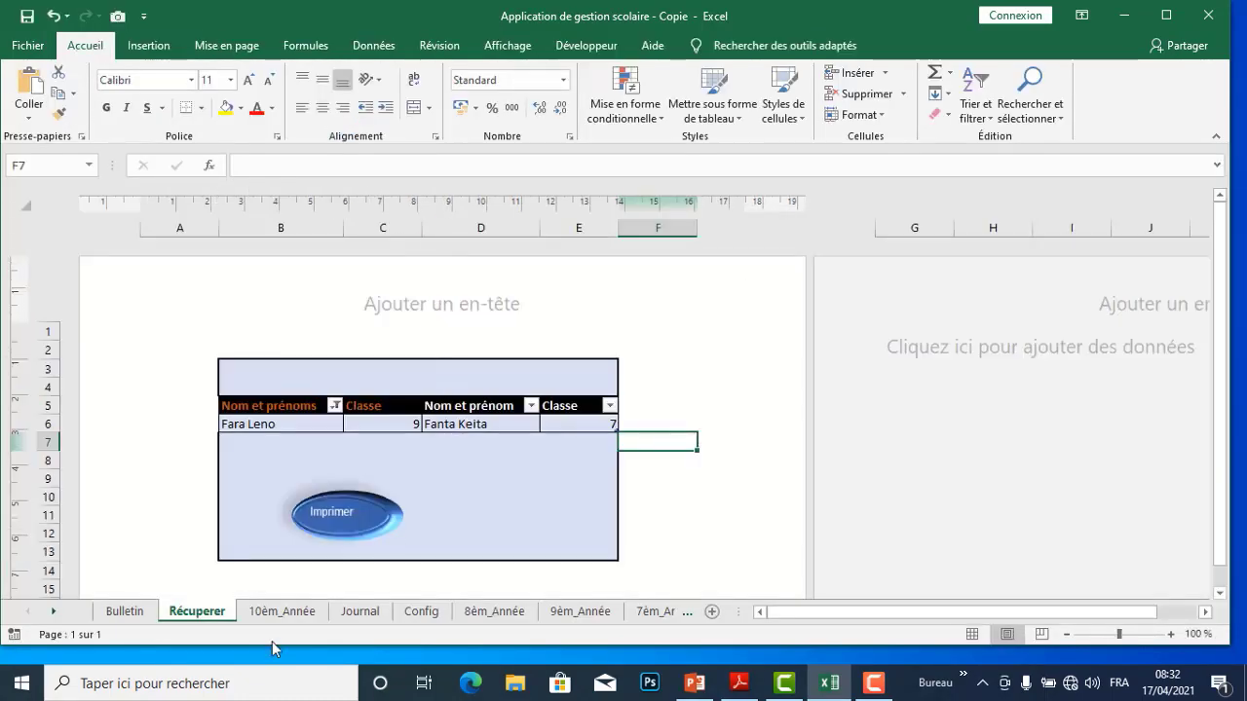
- Look through the 10èm_Année, Journal, 8èm_Année, 9èm_Année and 7èm_Année sheets, finishing on 7èm_Année
click(268, 614)
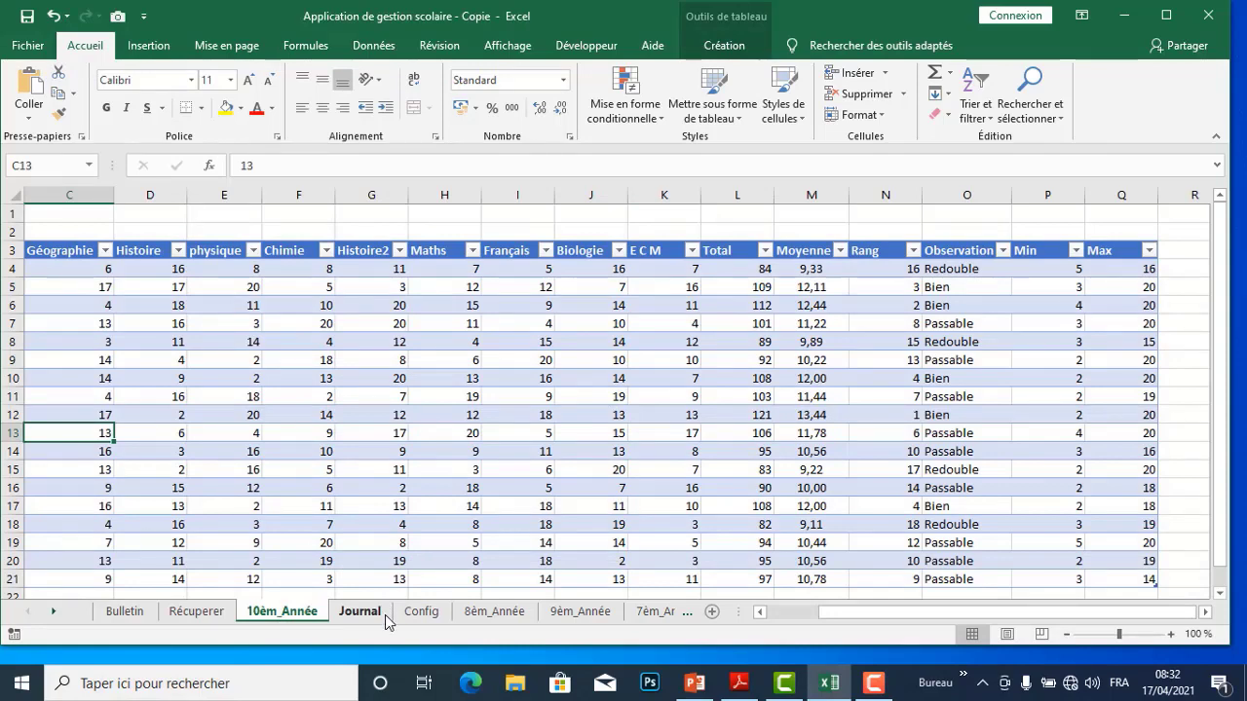
click(375, 612)
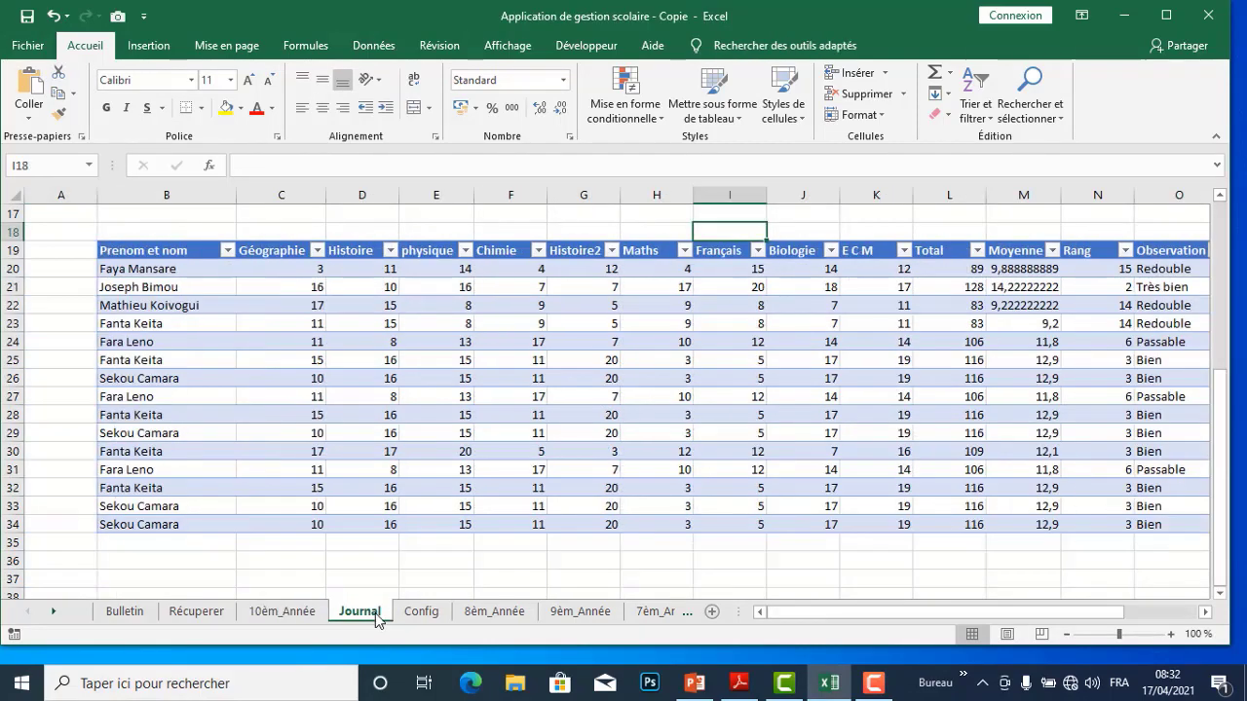
click(496, 613)
click(576, 614)
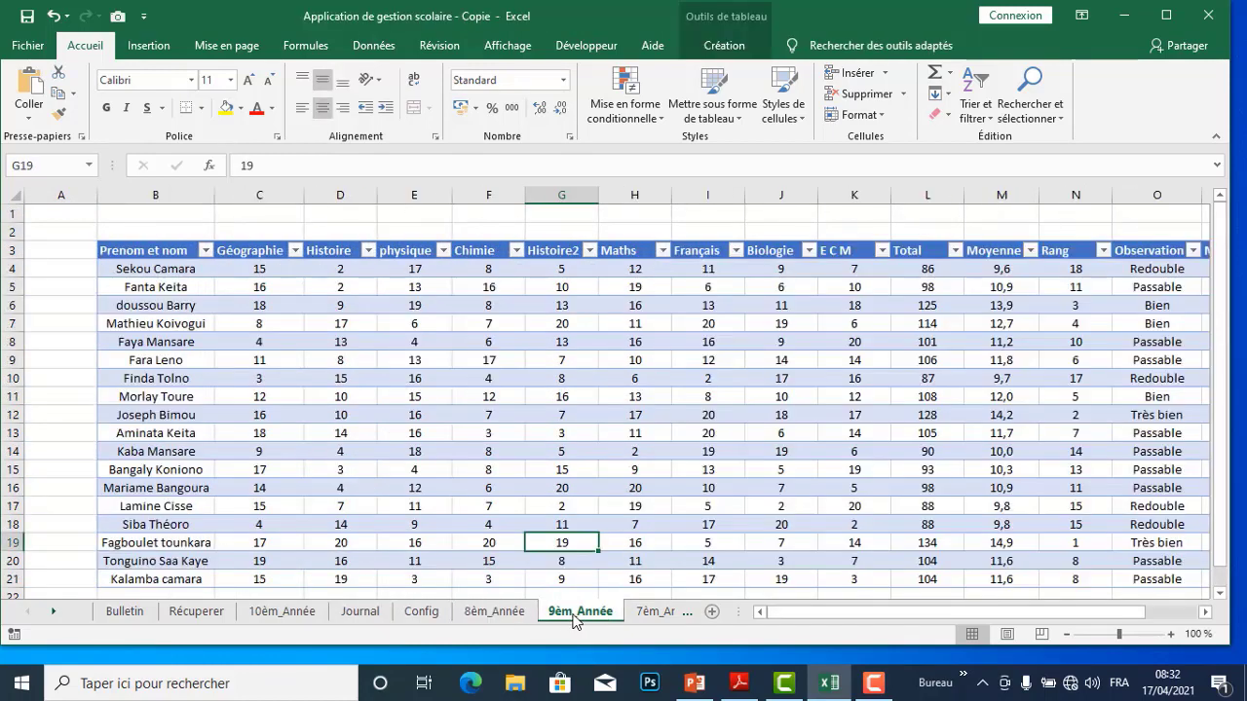
click(645, 613)
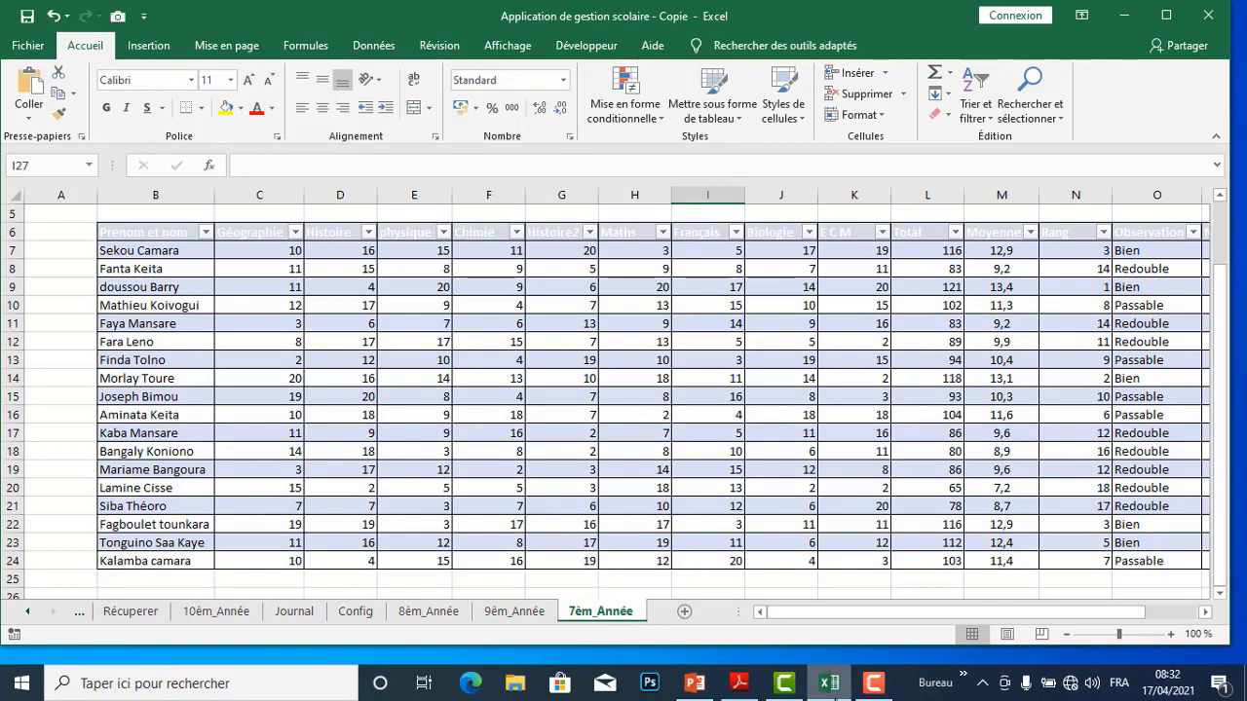
click(874, 683)
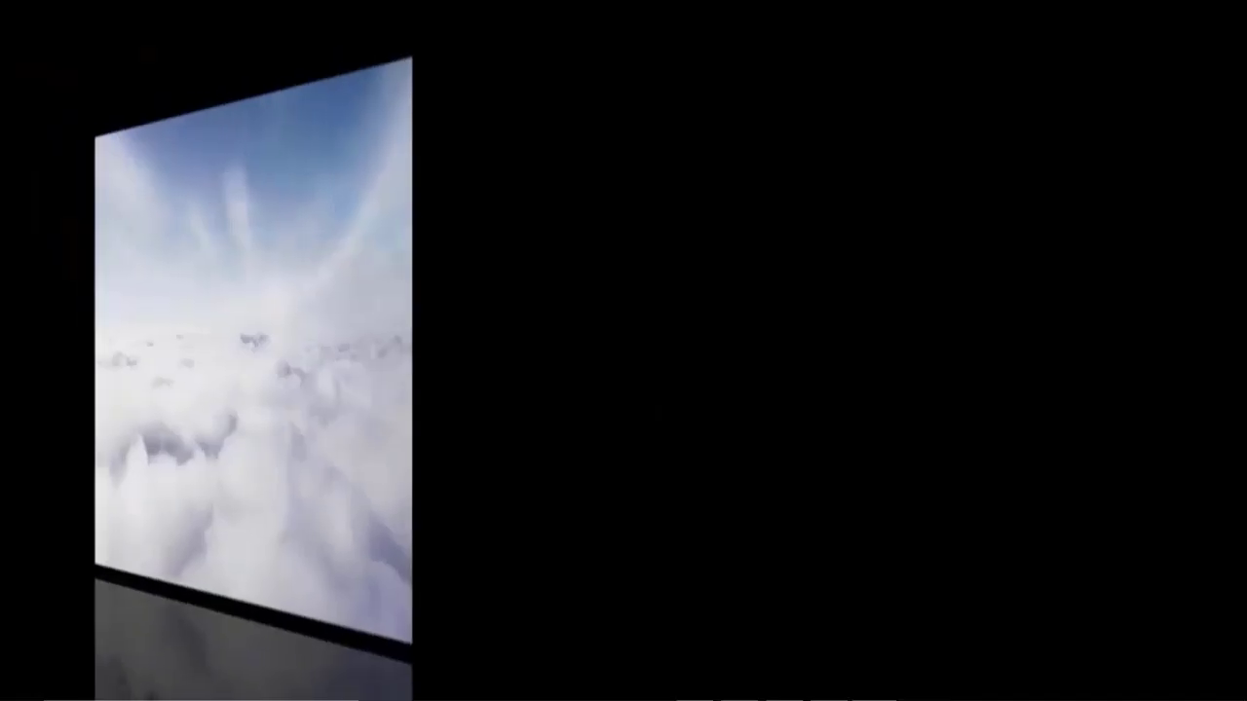